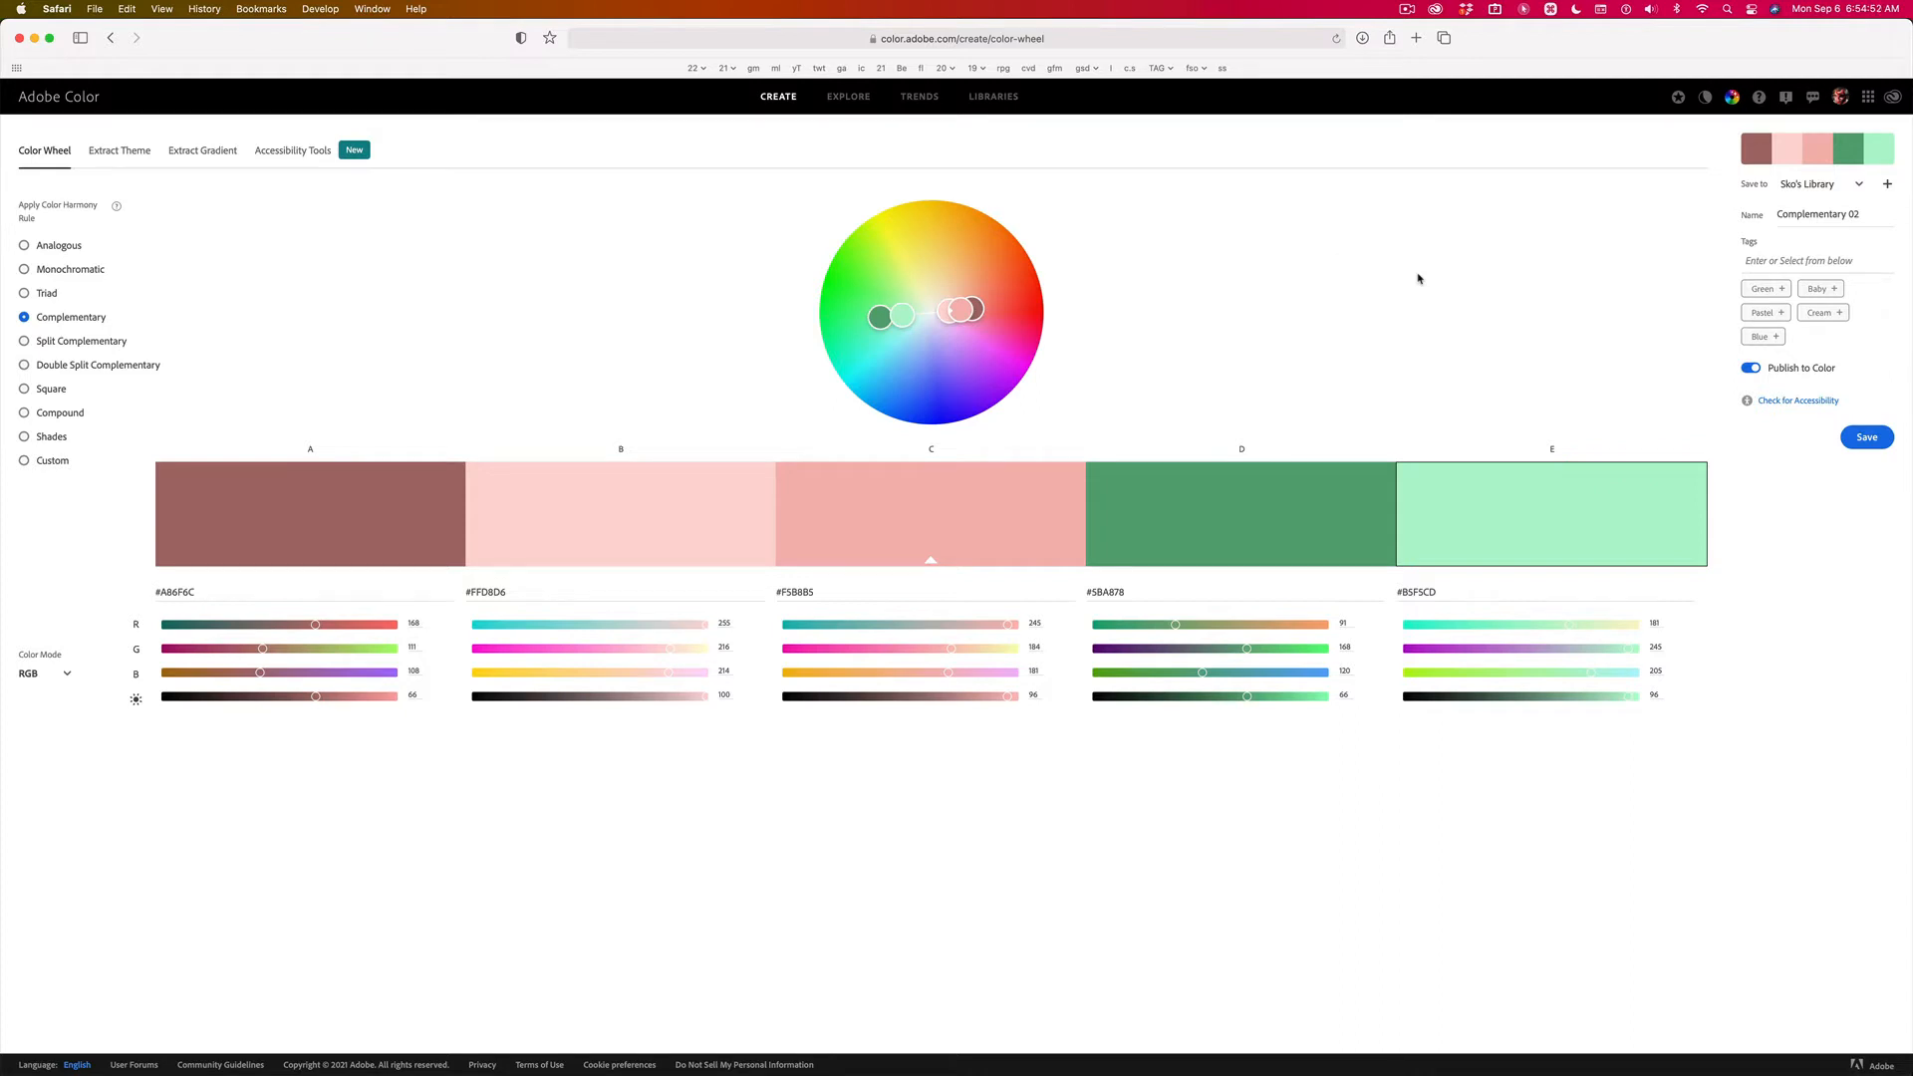
- Check the Complementary 02 theme for color blind safety and return to the color wheel
mouse_move(1810, 378)
click(1792, 402)
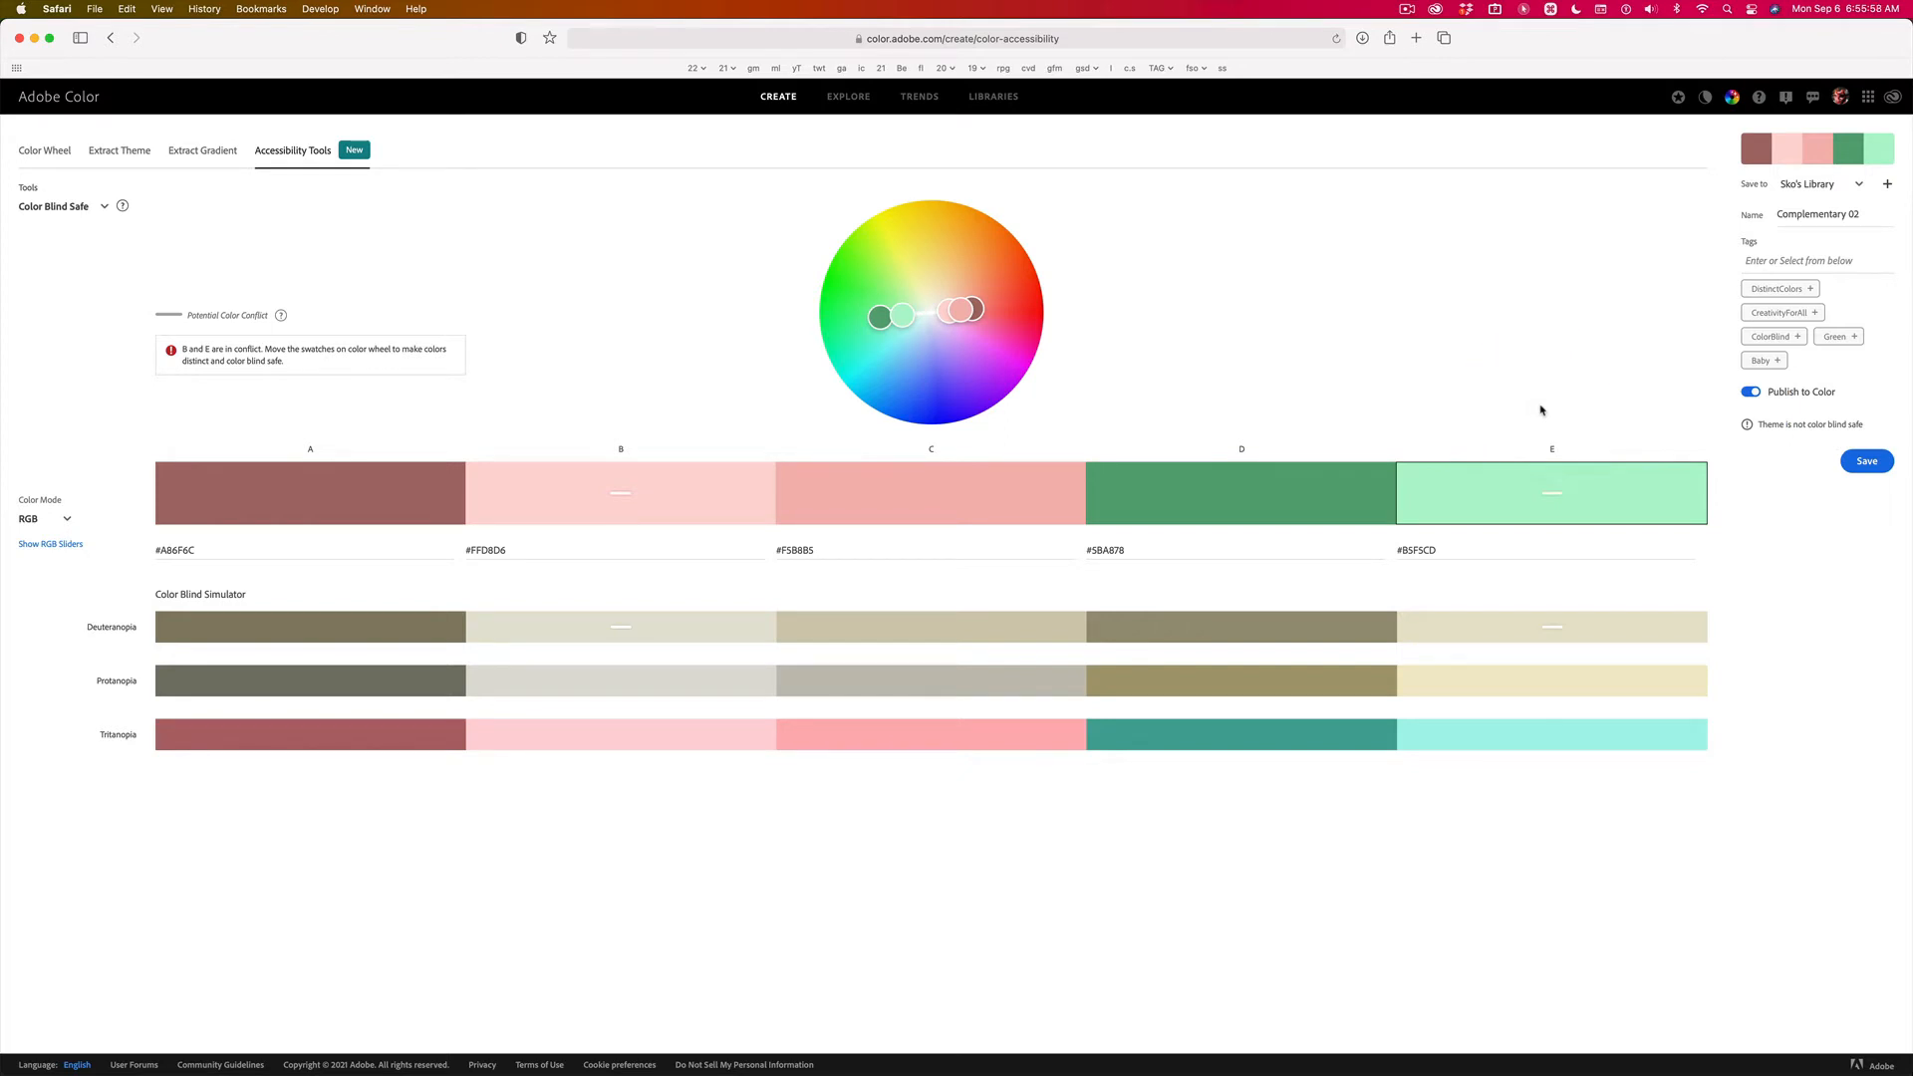
click(37, 151)
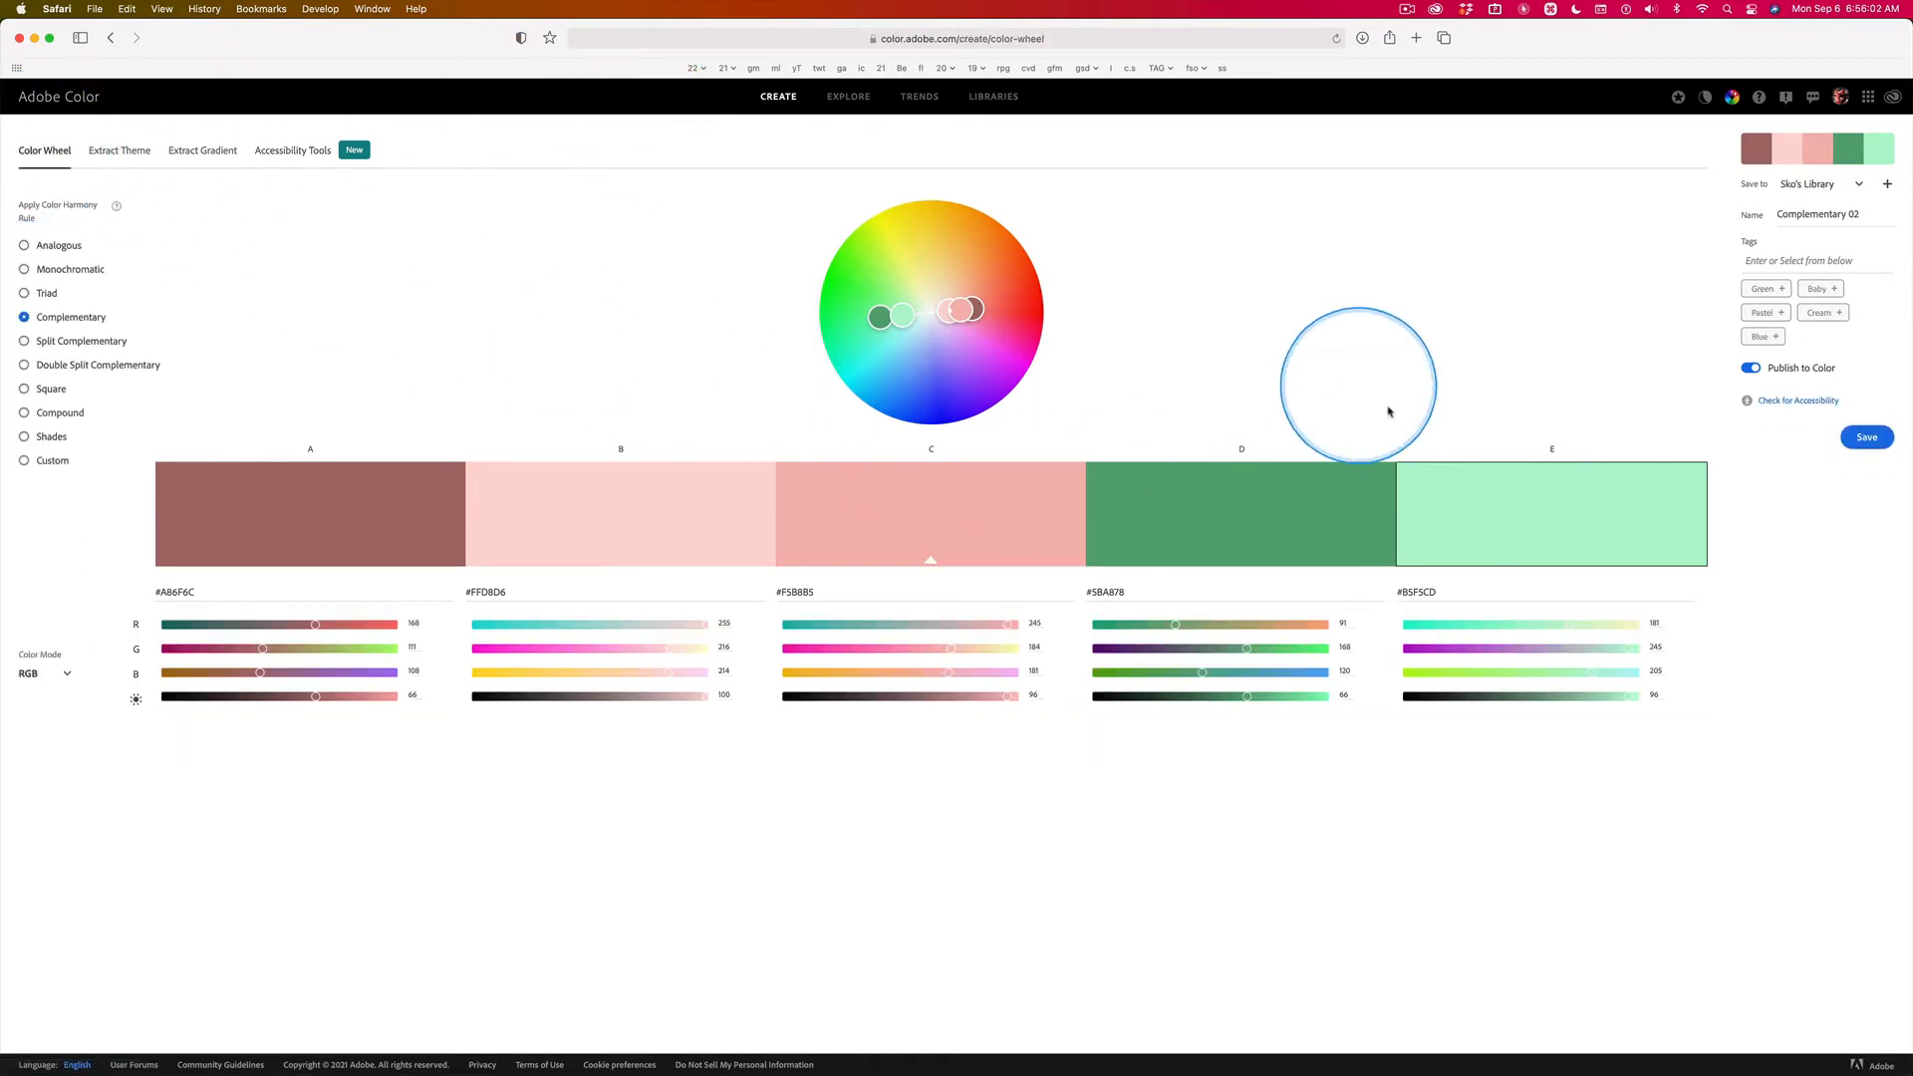
- Save the Complementary 02 theme to the selected library and view the saved themes there
click(1869, 437)
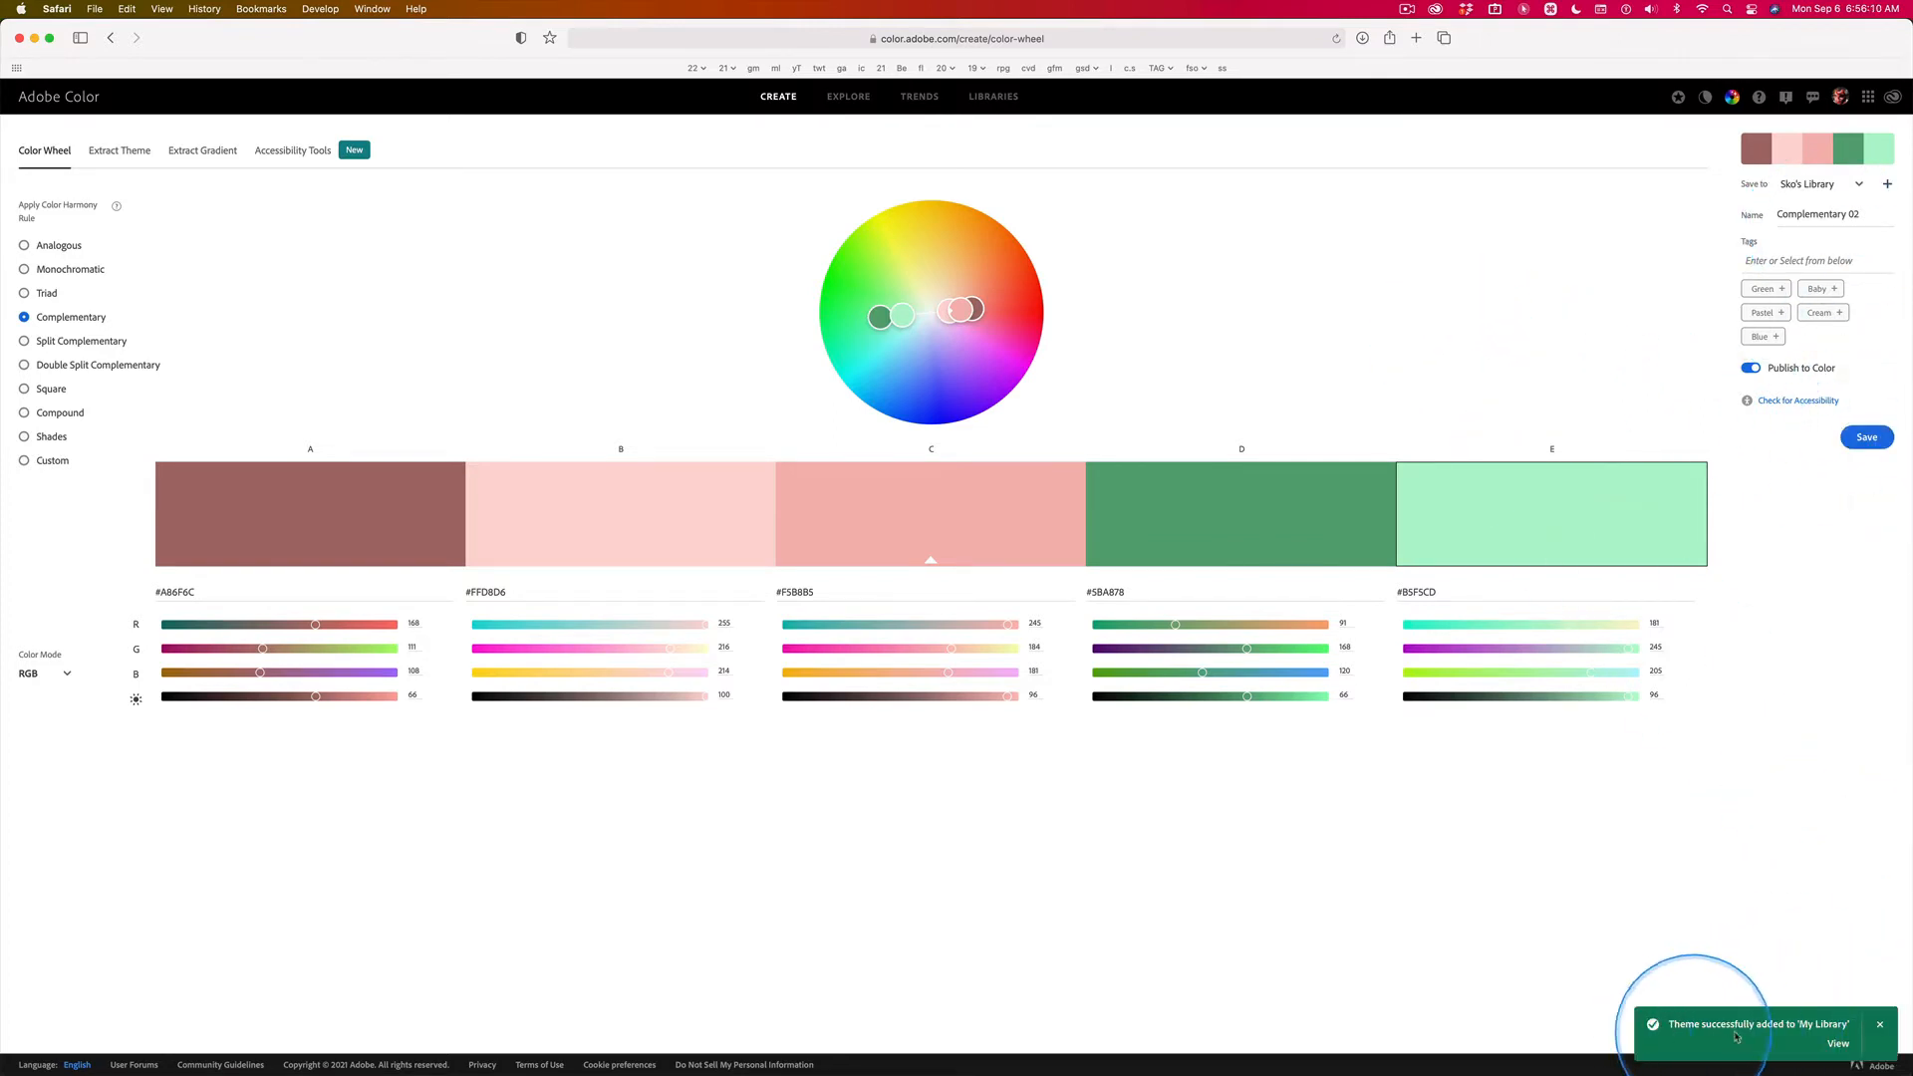
click(1840, 1046)
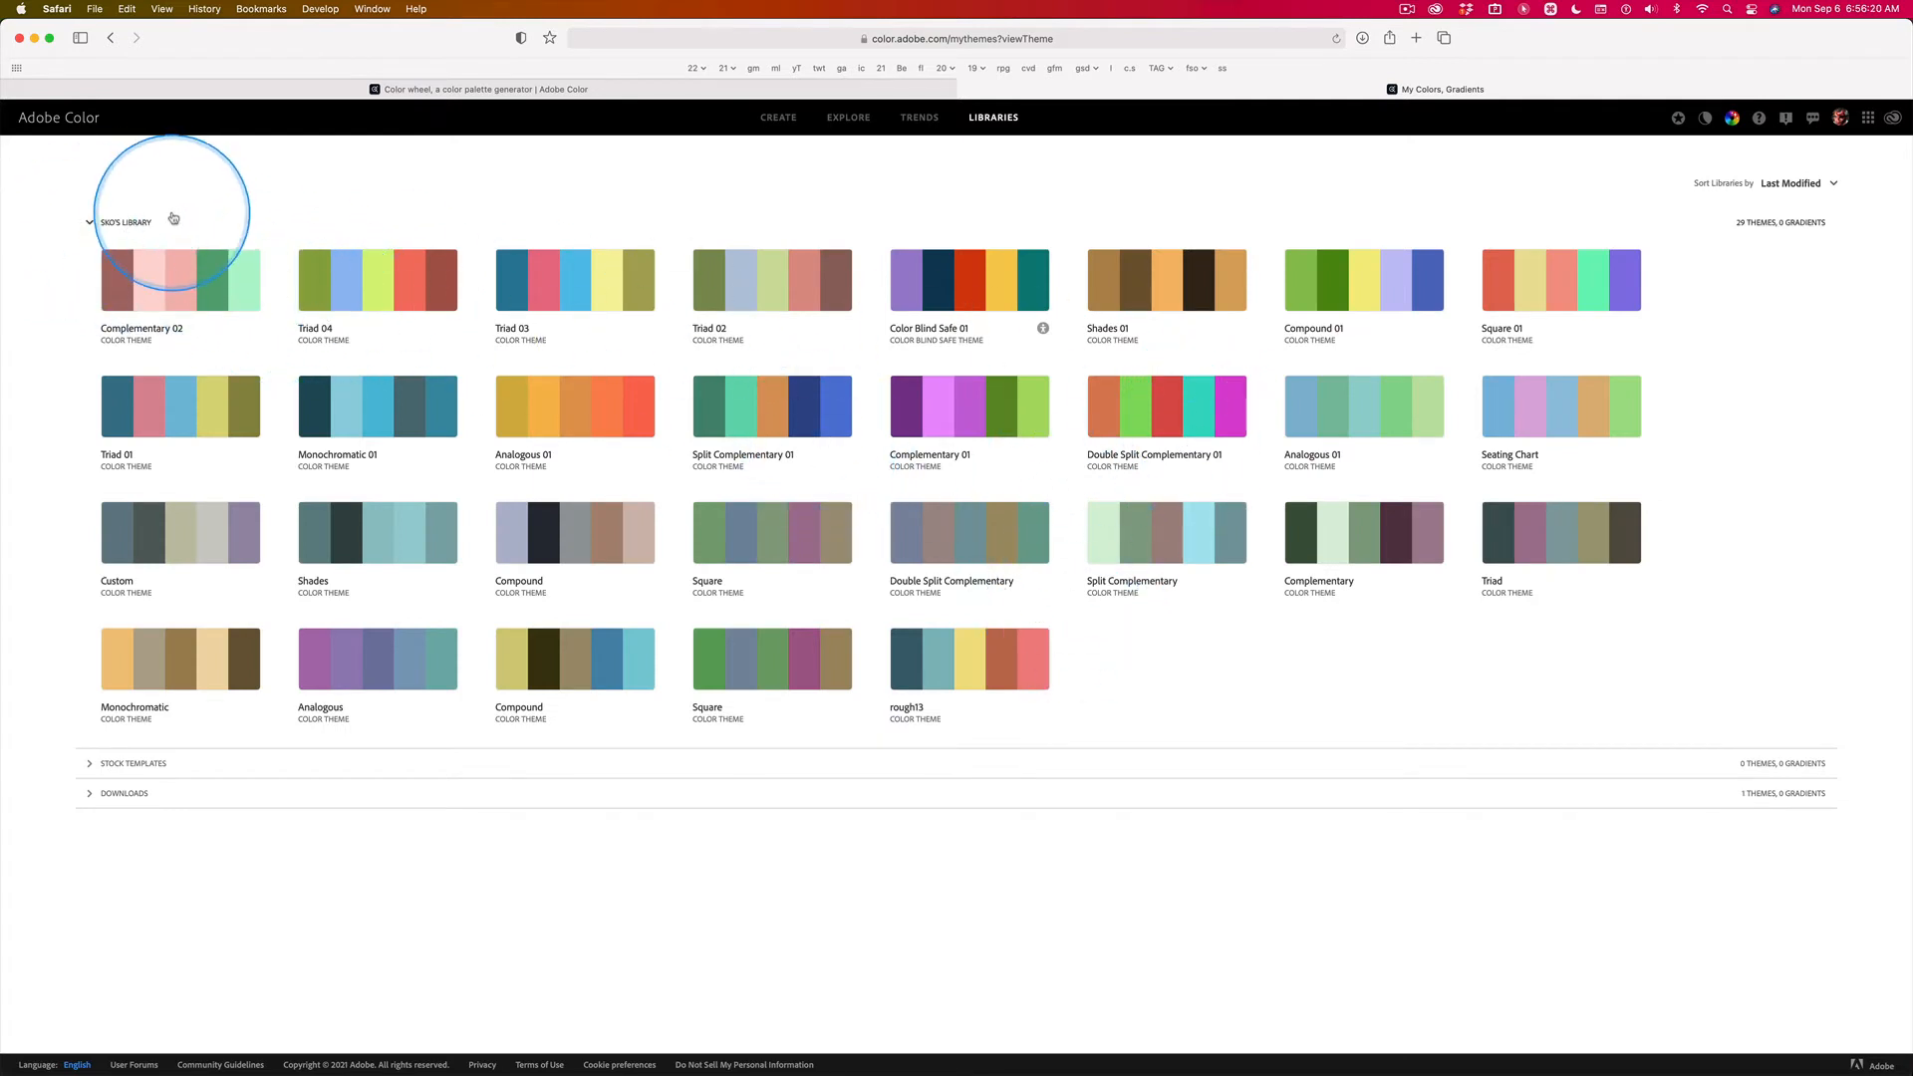
- Switch to Illustrator and review how to show the Libraries panel and which library management options it offers
key(super+Tab)
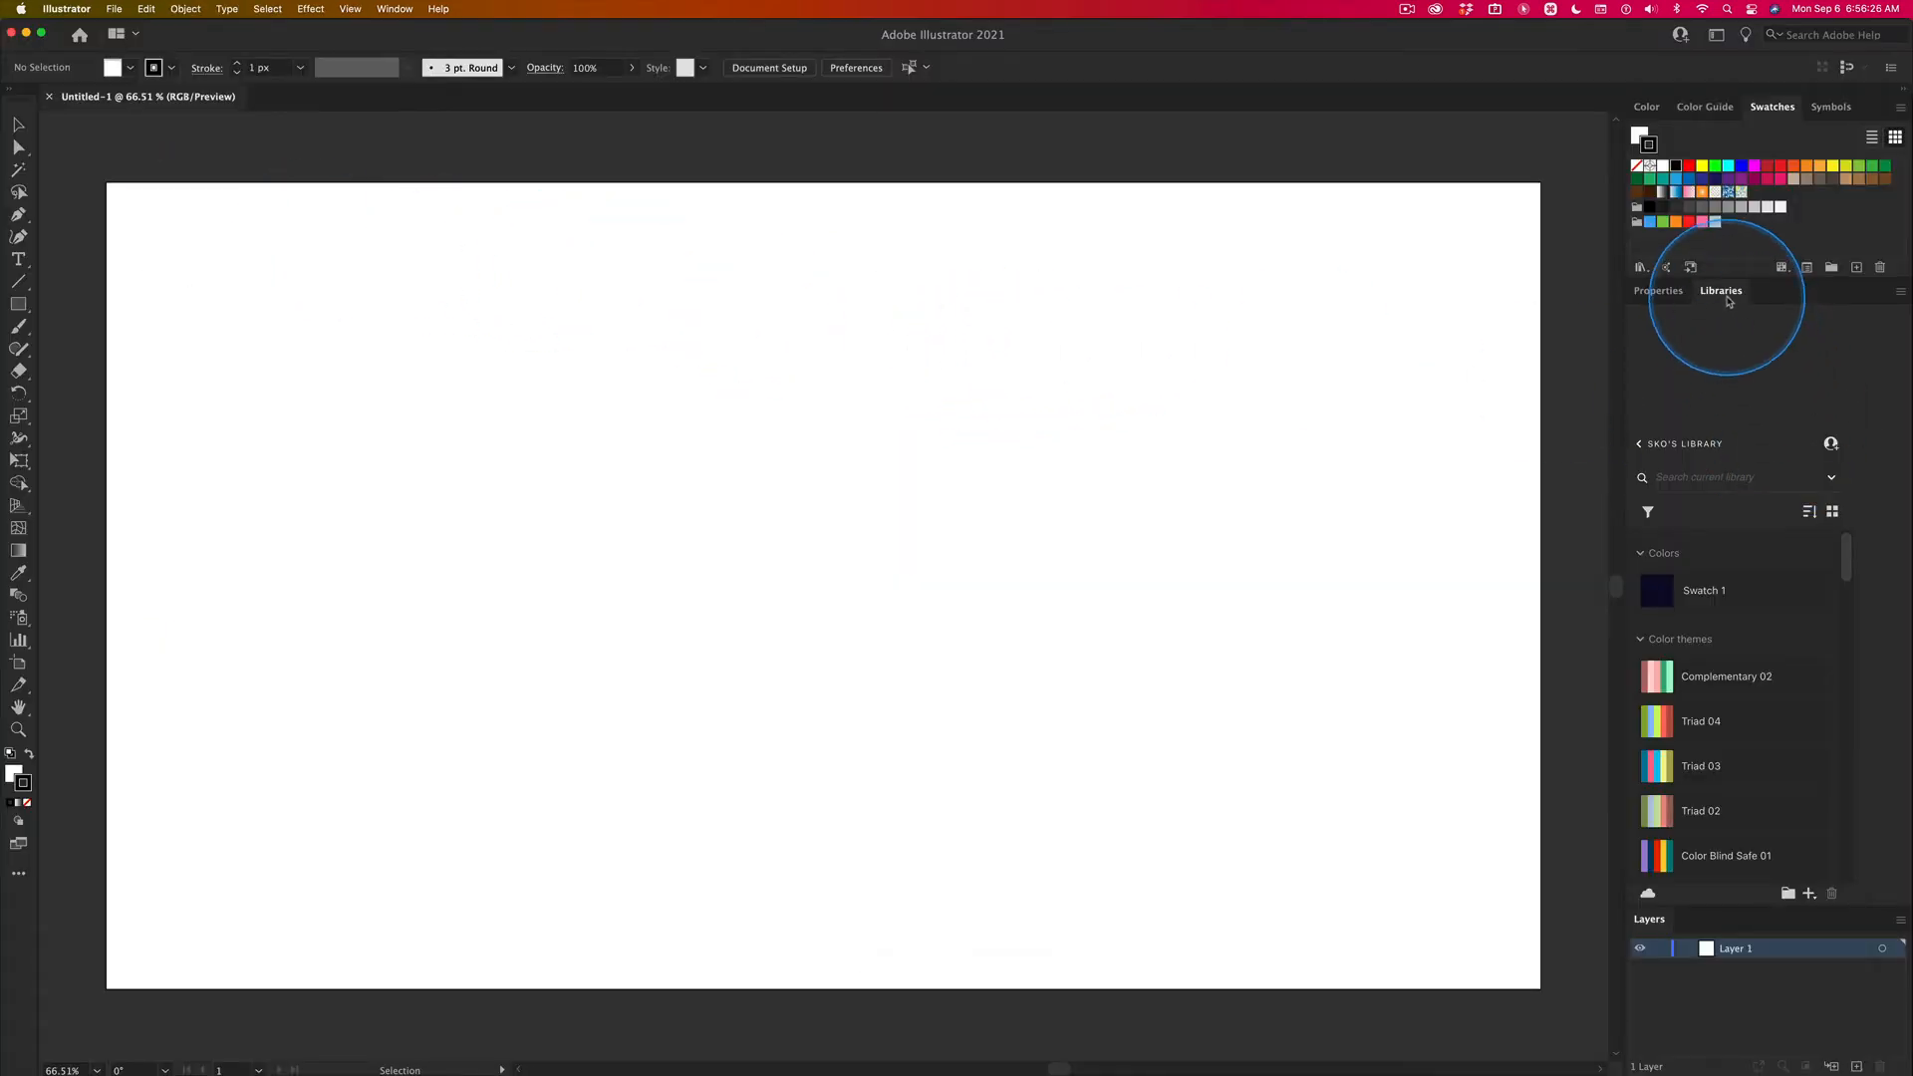
click(402, 9)
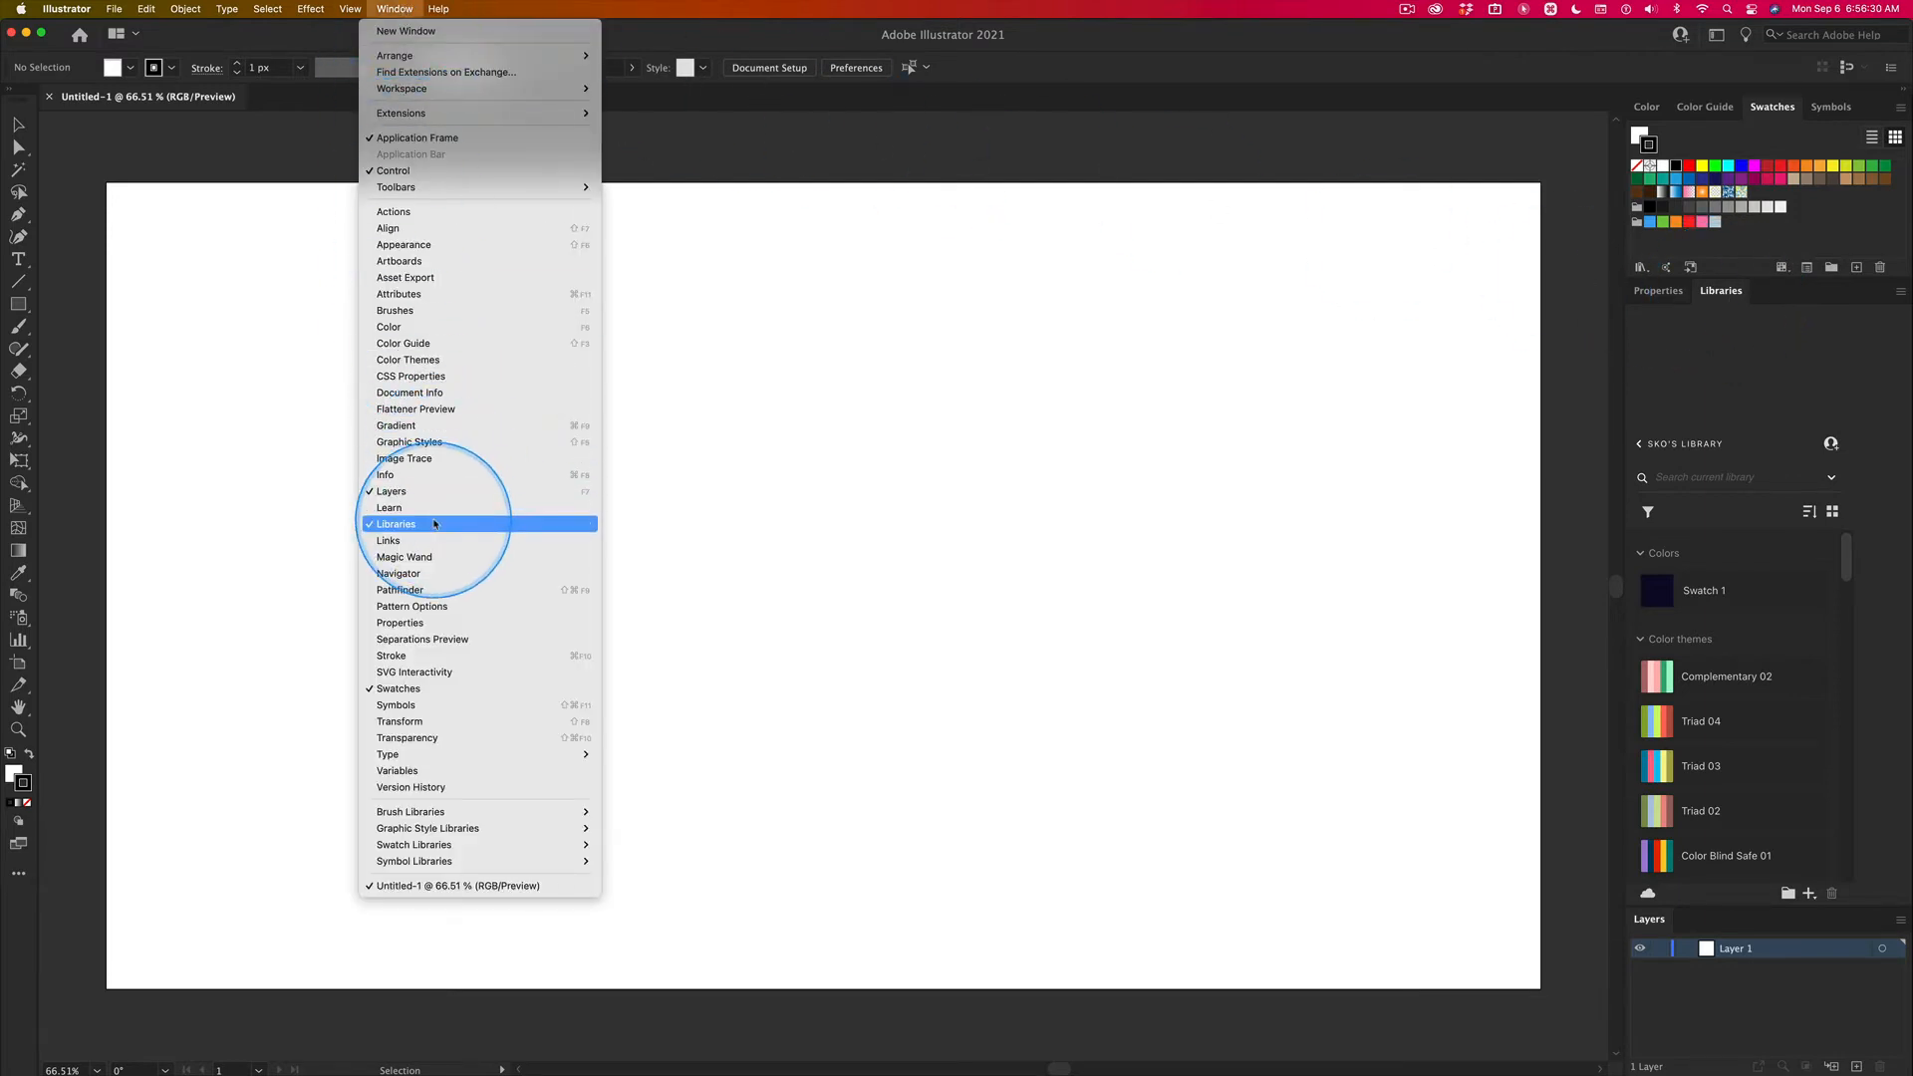
click(1151, 138)
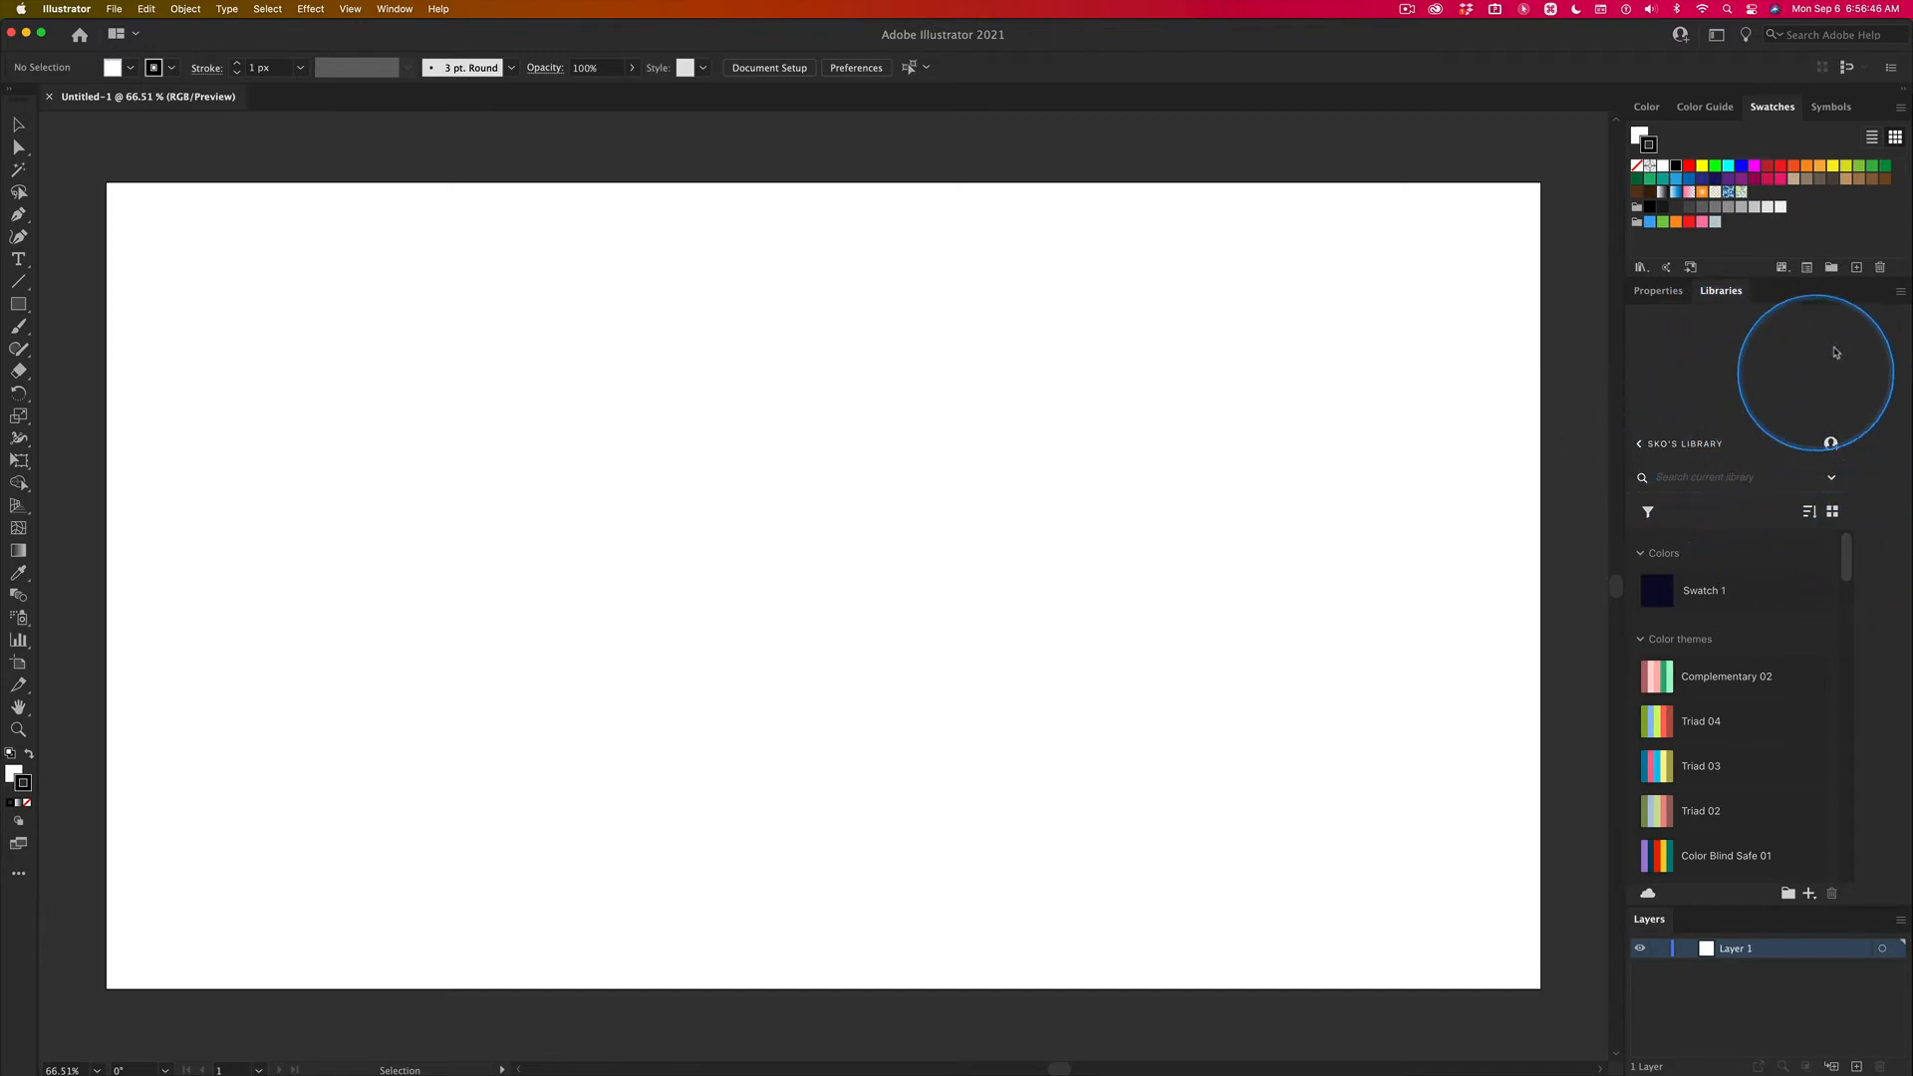
click(1901, 295)
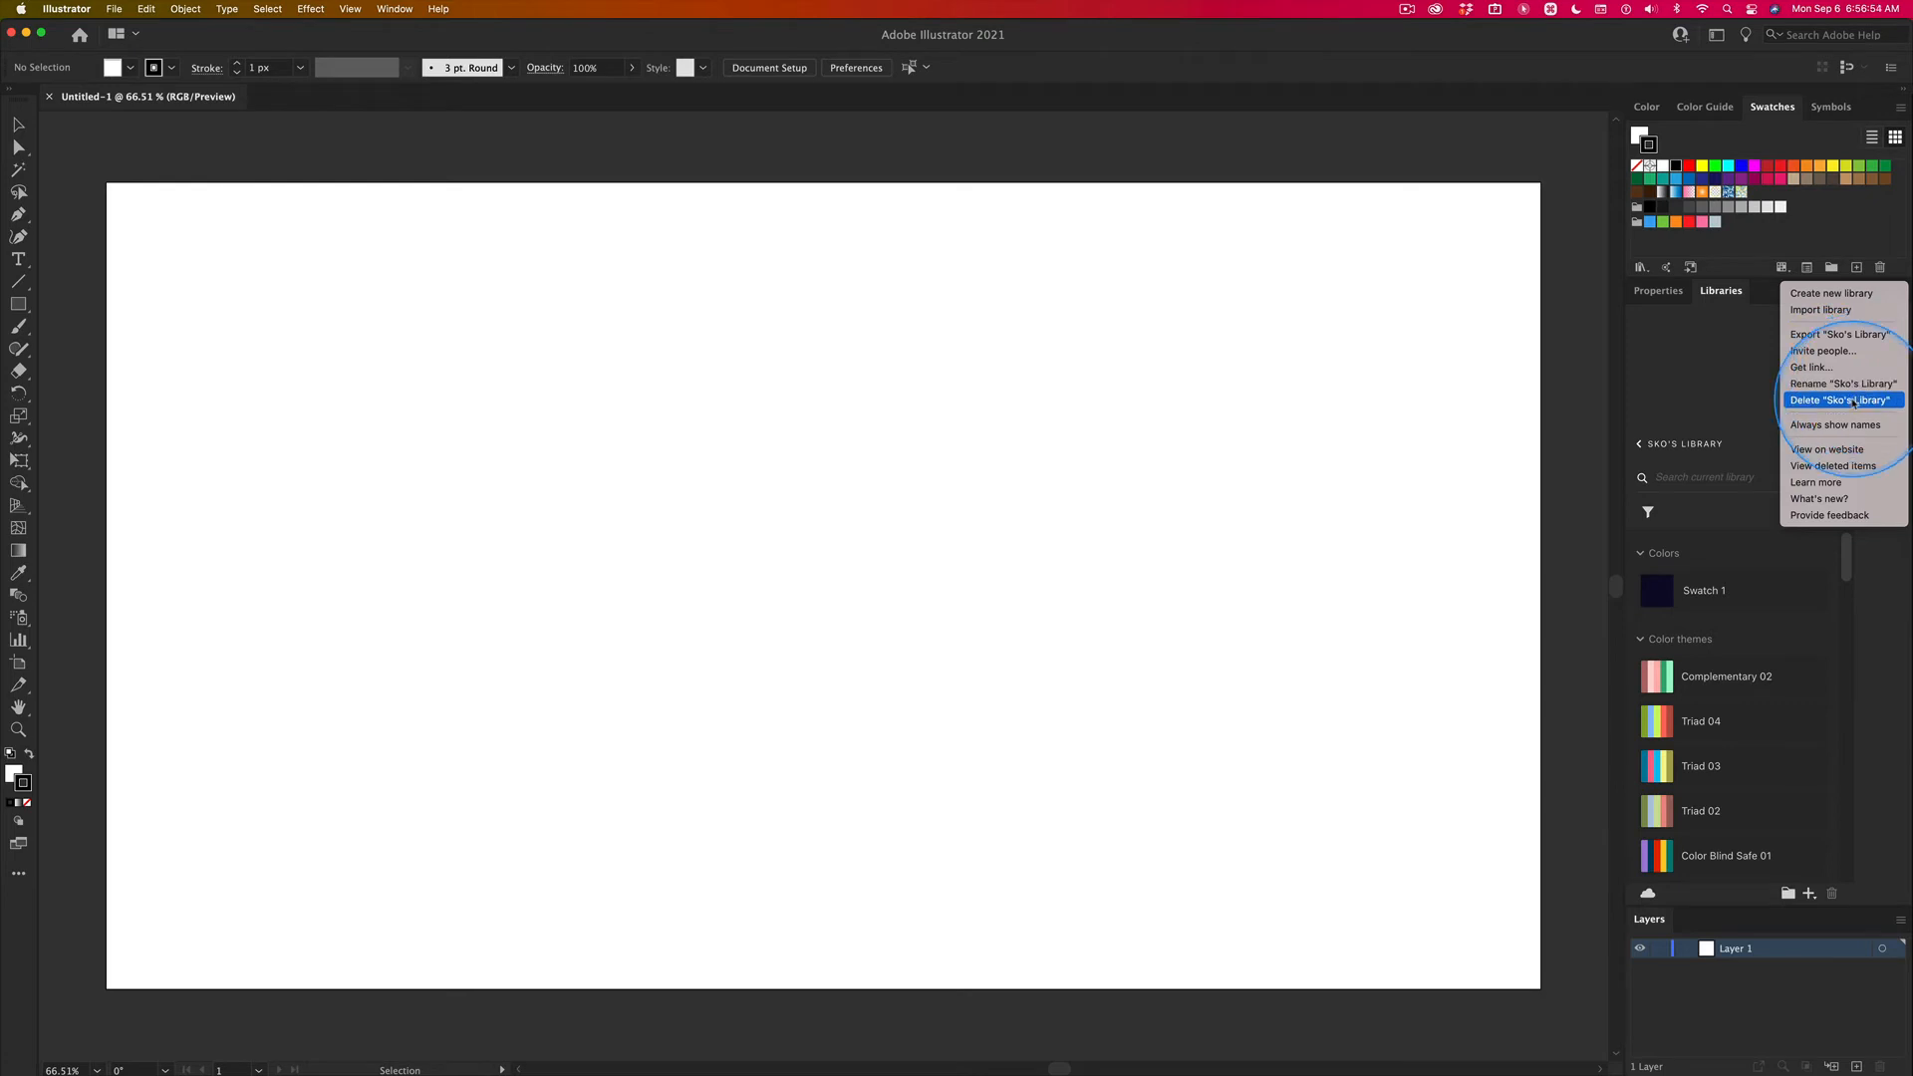
click(1708, 372)
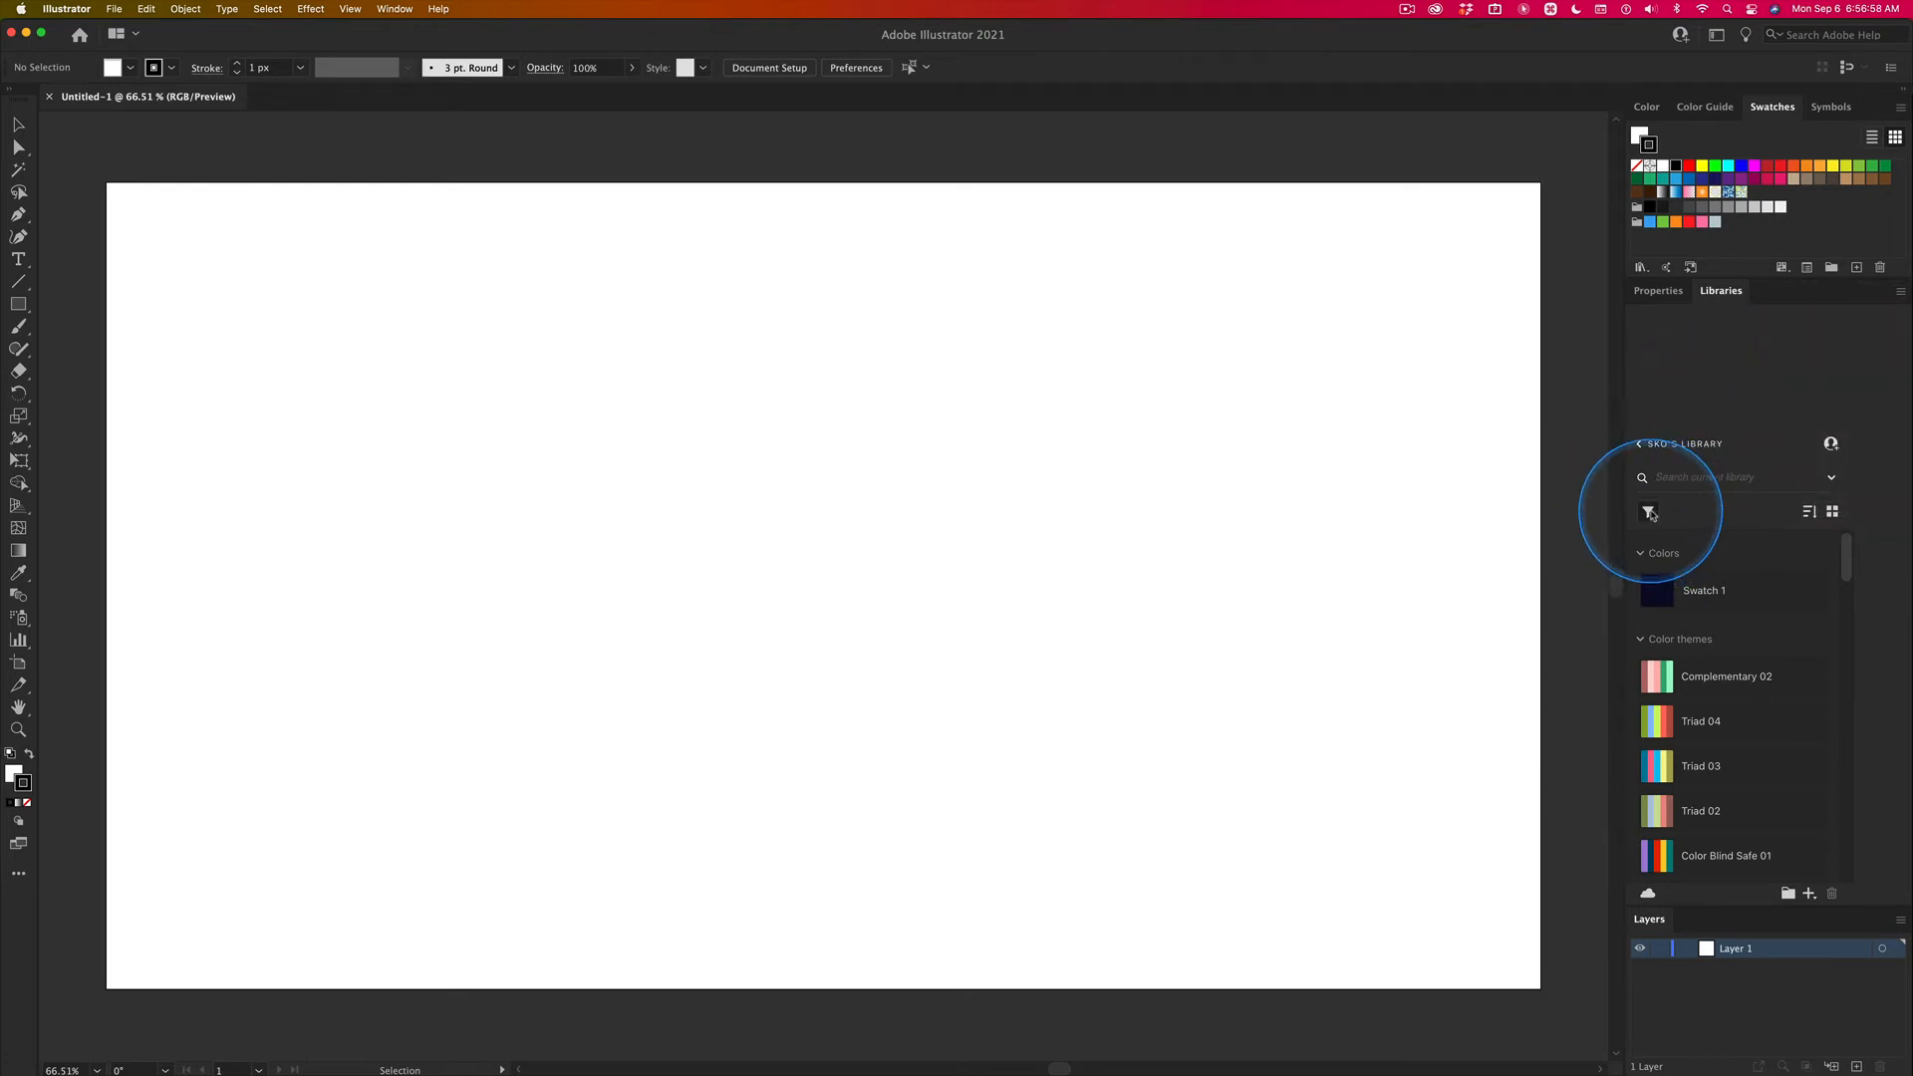
- Review the filter categories and the grouping and sorting options for the library's items
click(1649, 512)
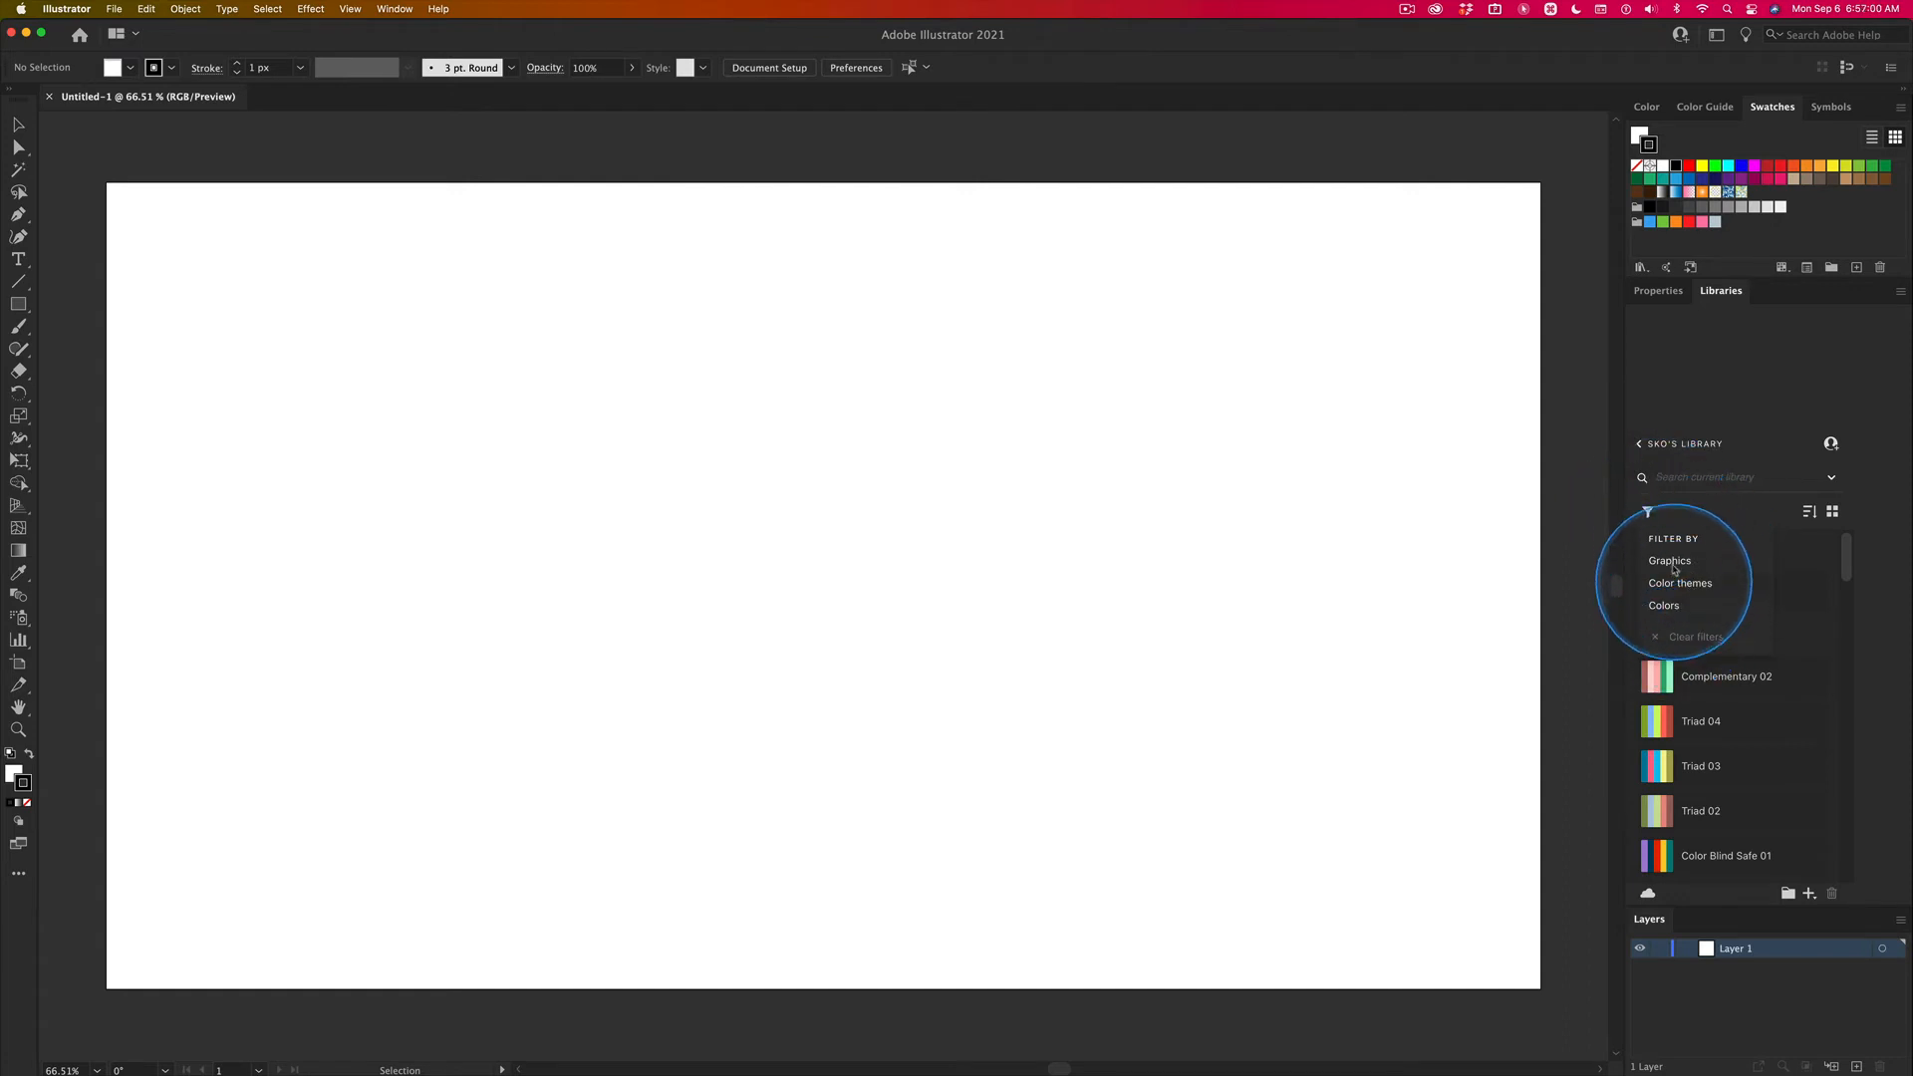
click(1652, 512)
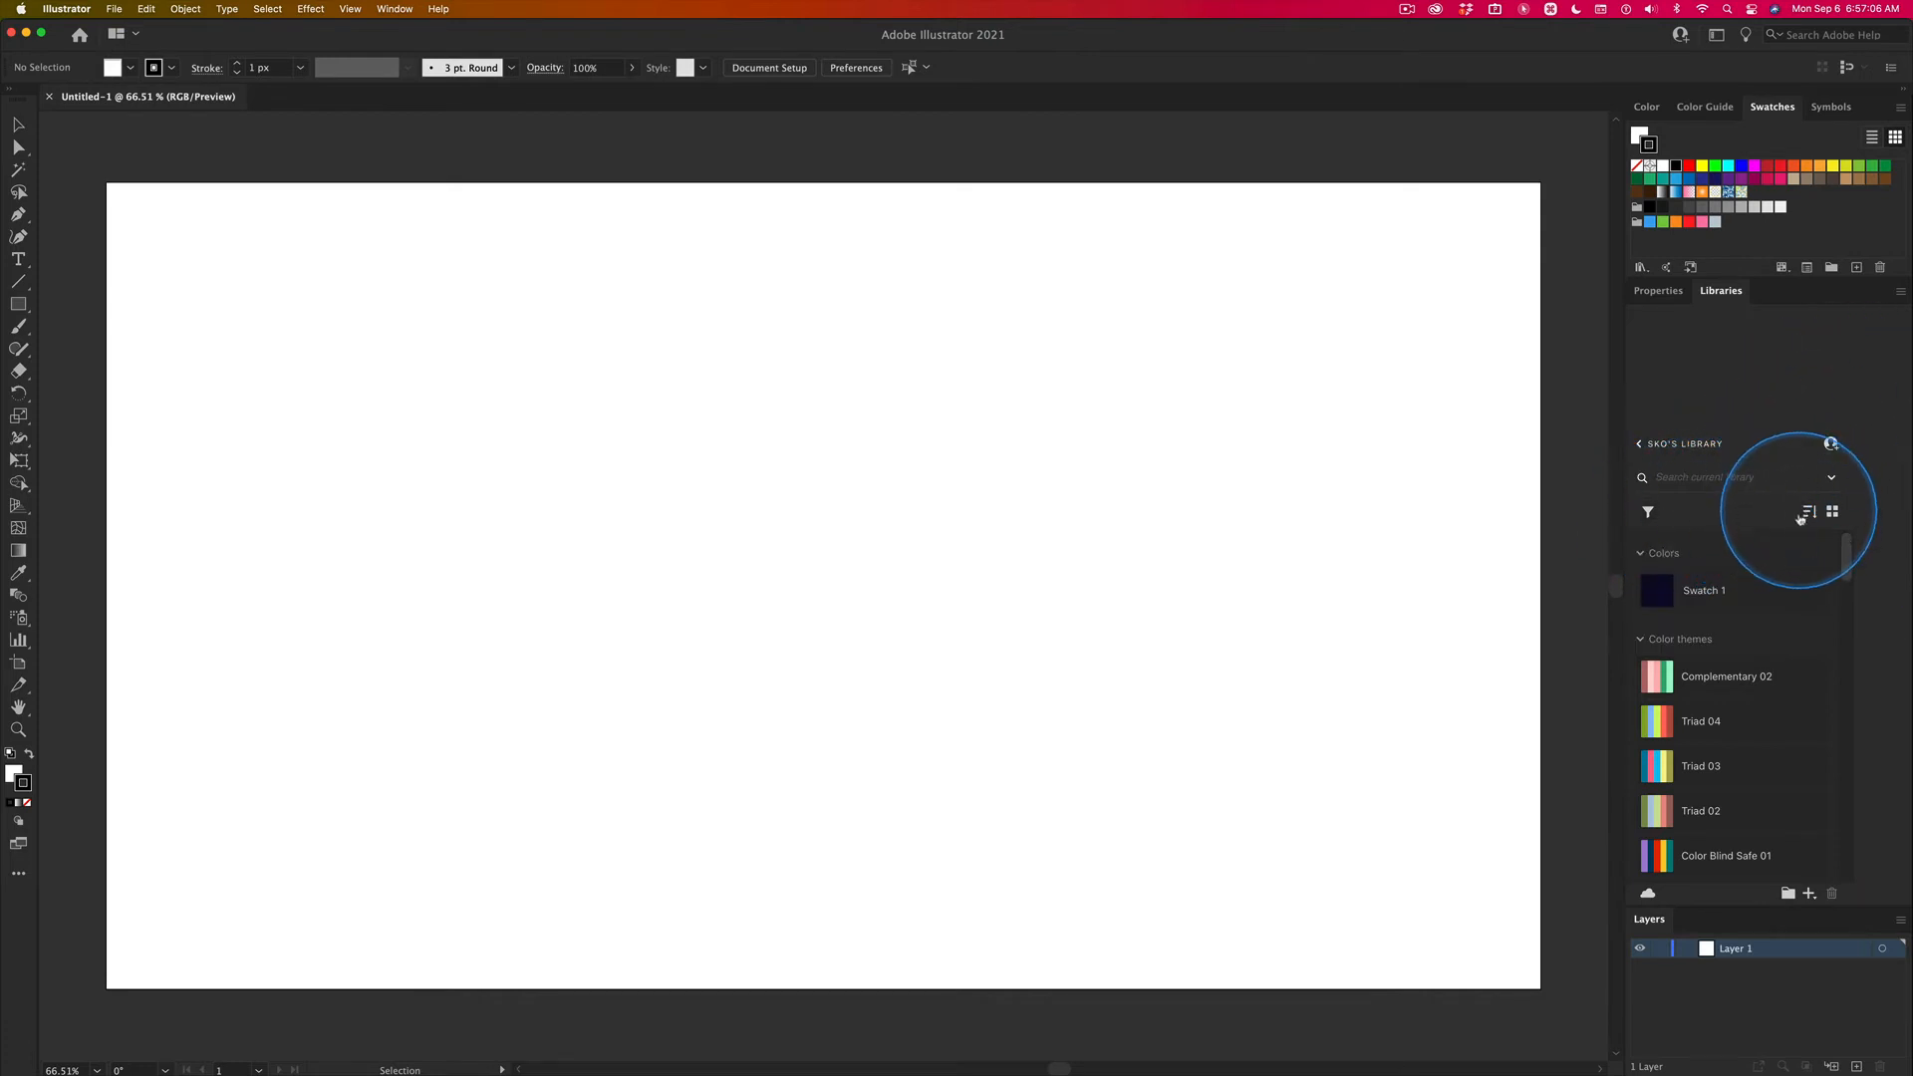
click(1810, 512)
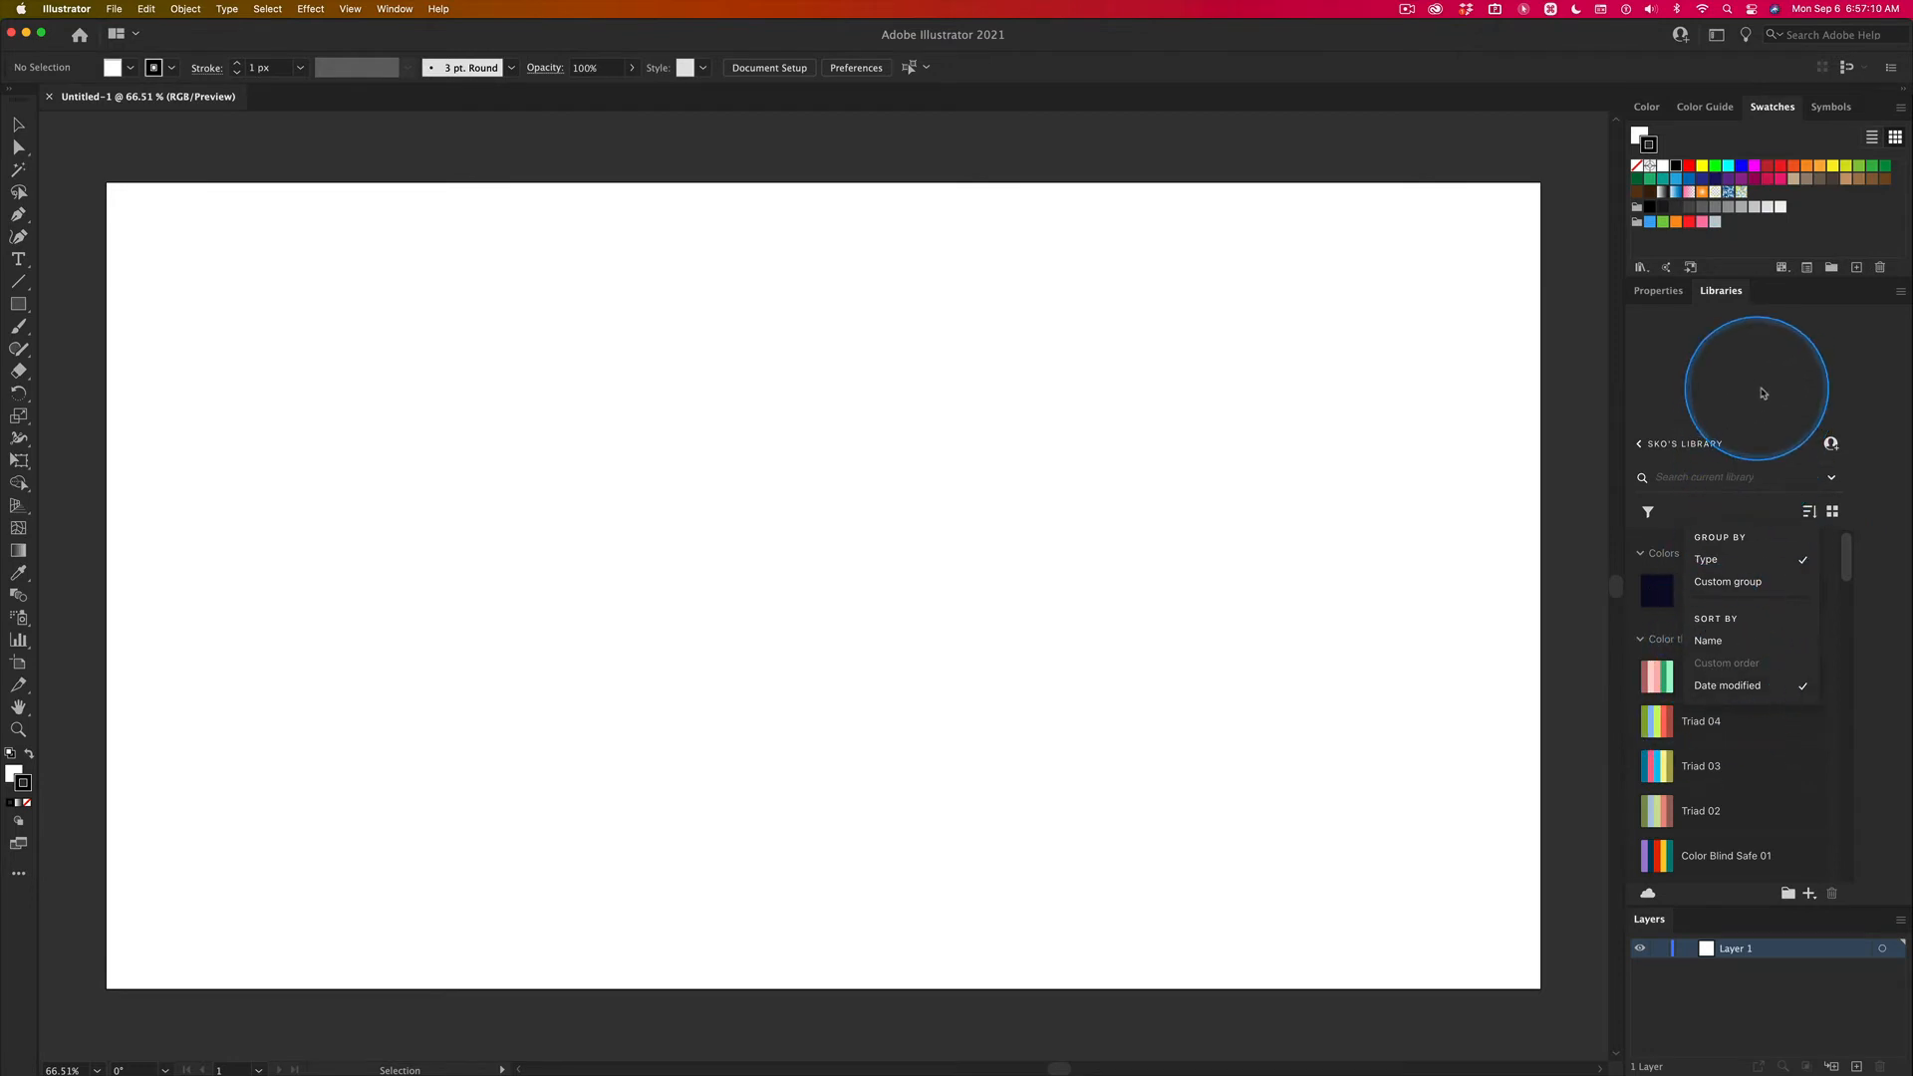
- Show the library's items as a grid and return them to the list view
click(1834, 512)
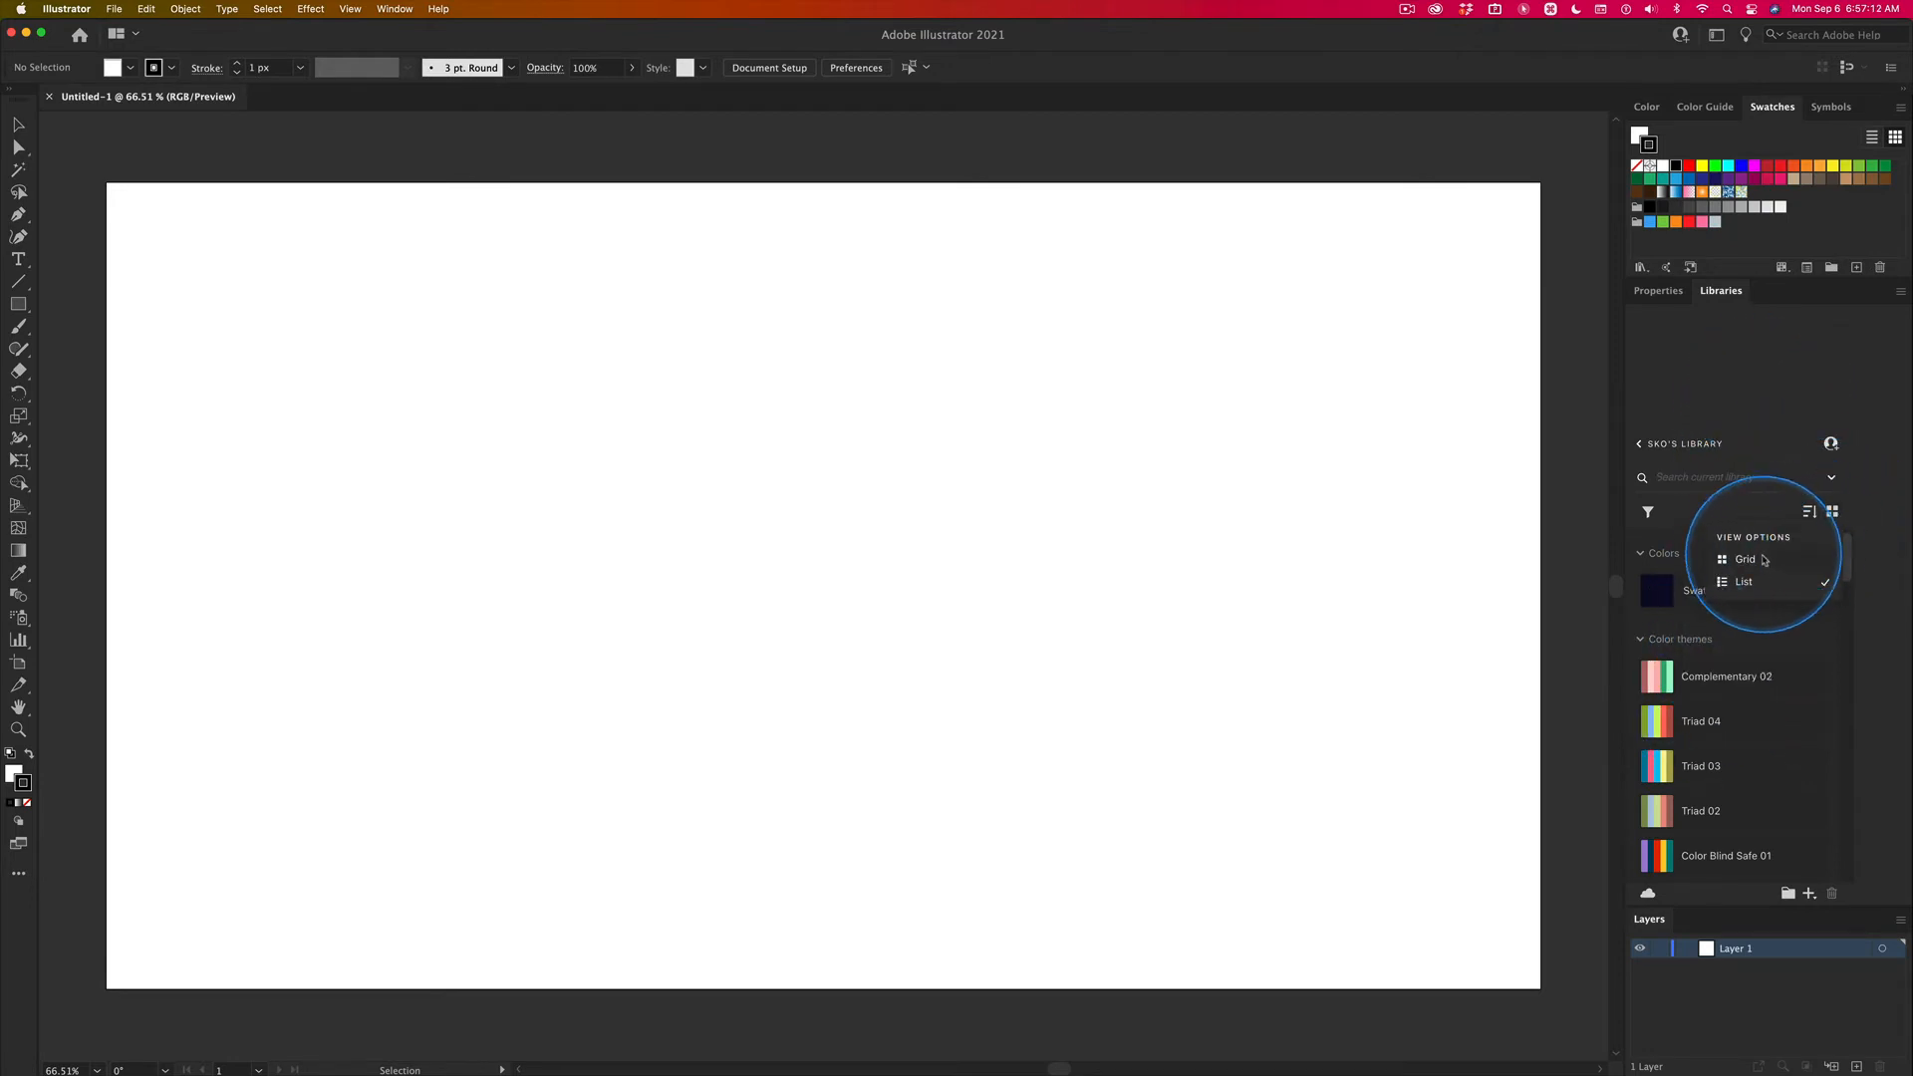
click(1833, 512)
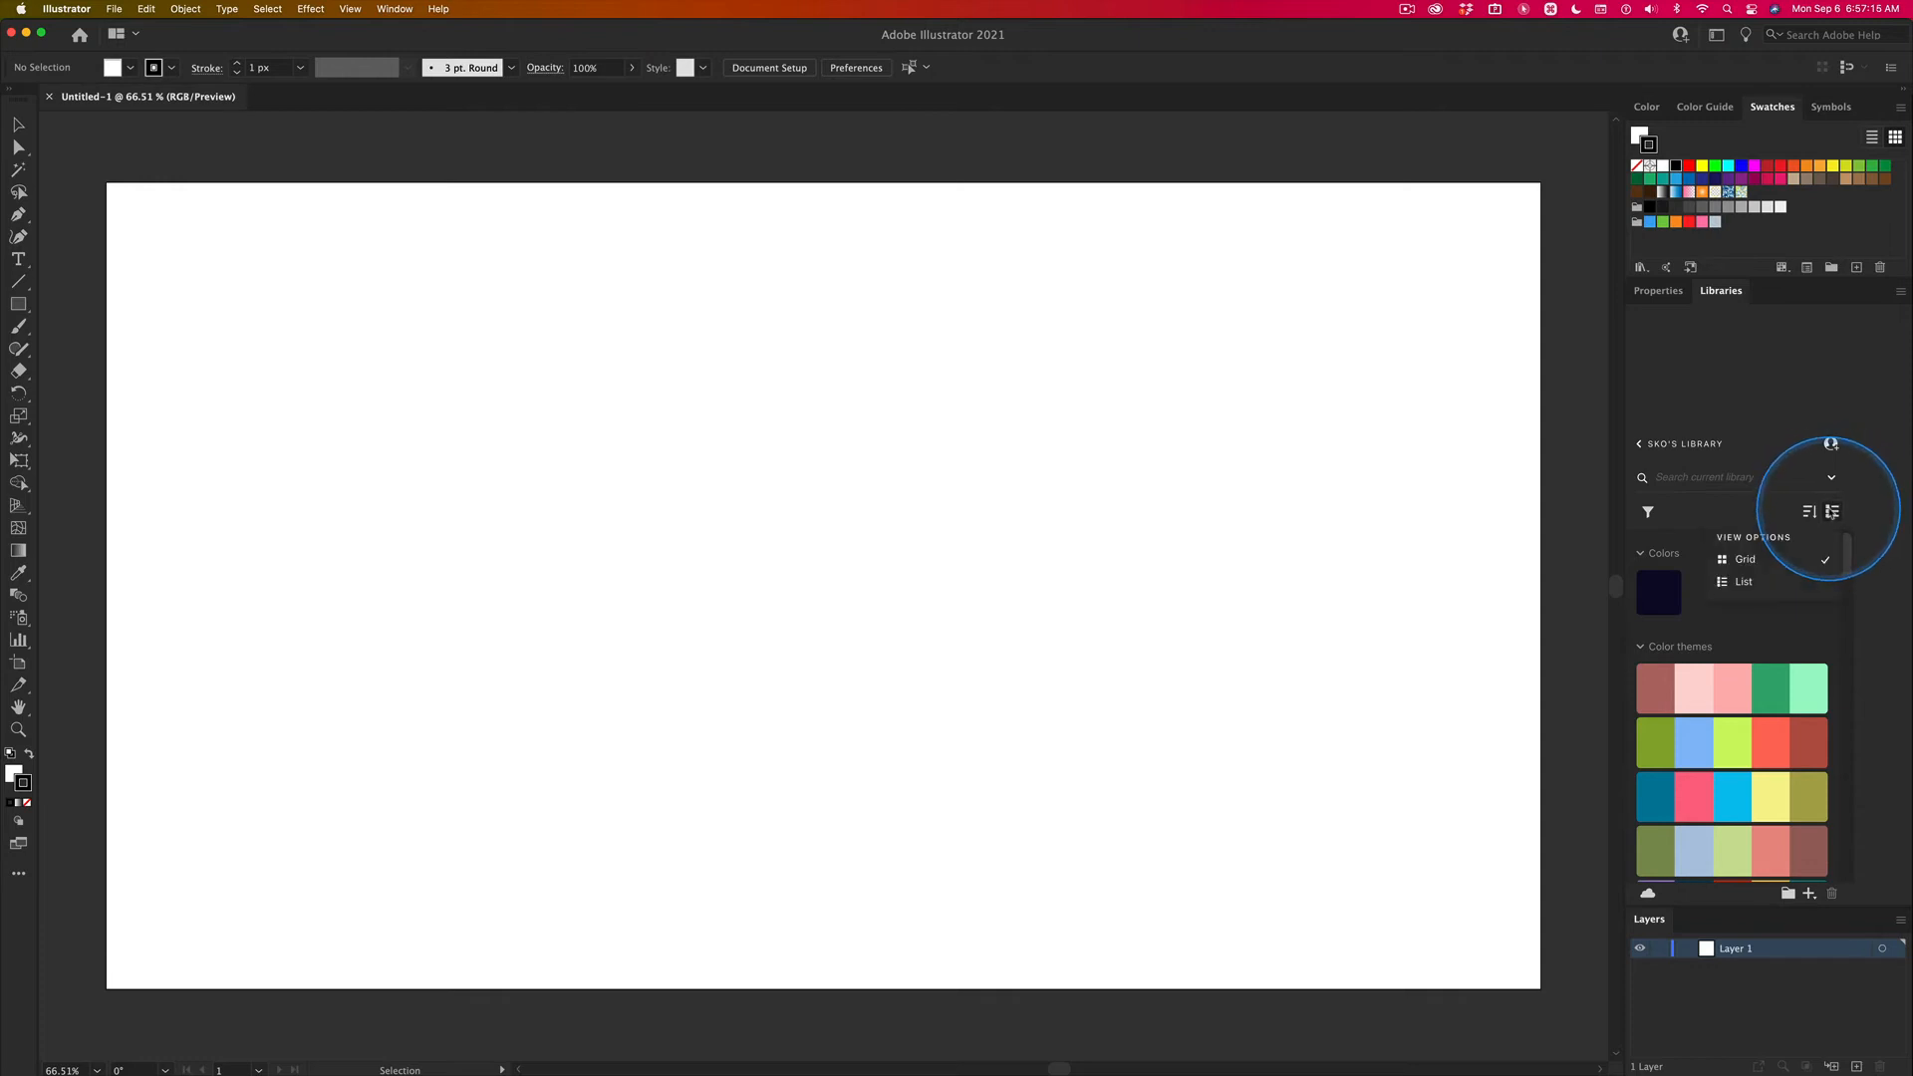
click(1743, 583)
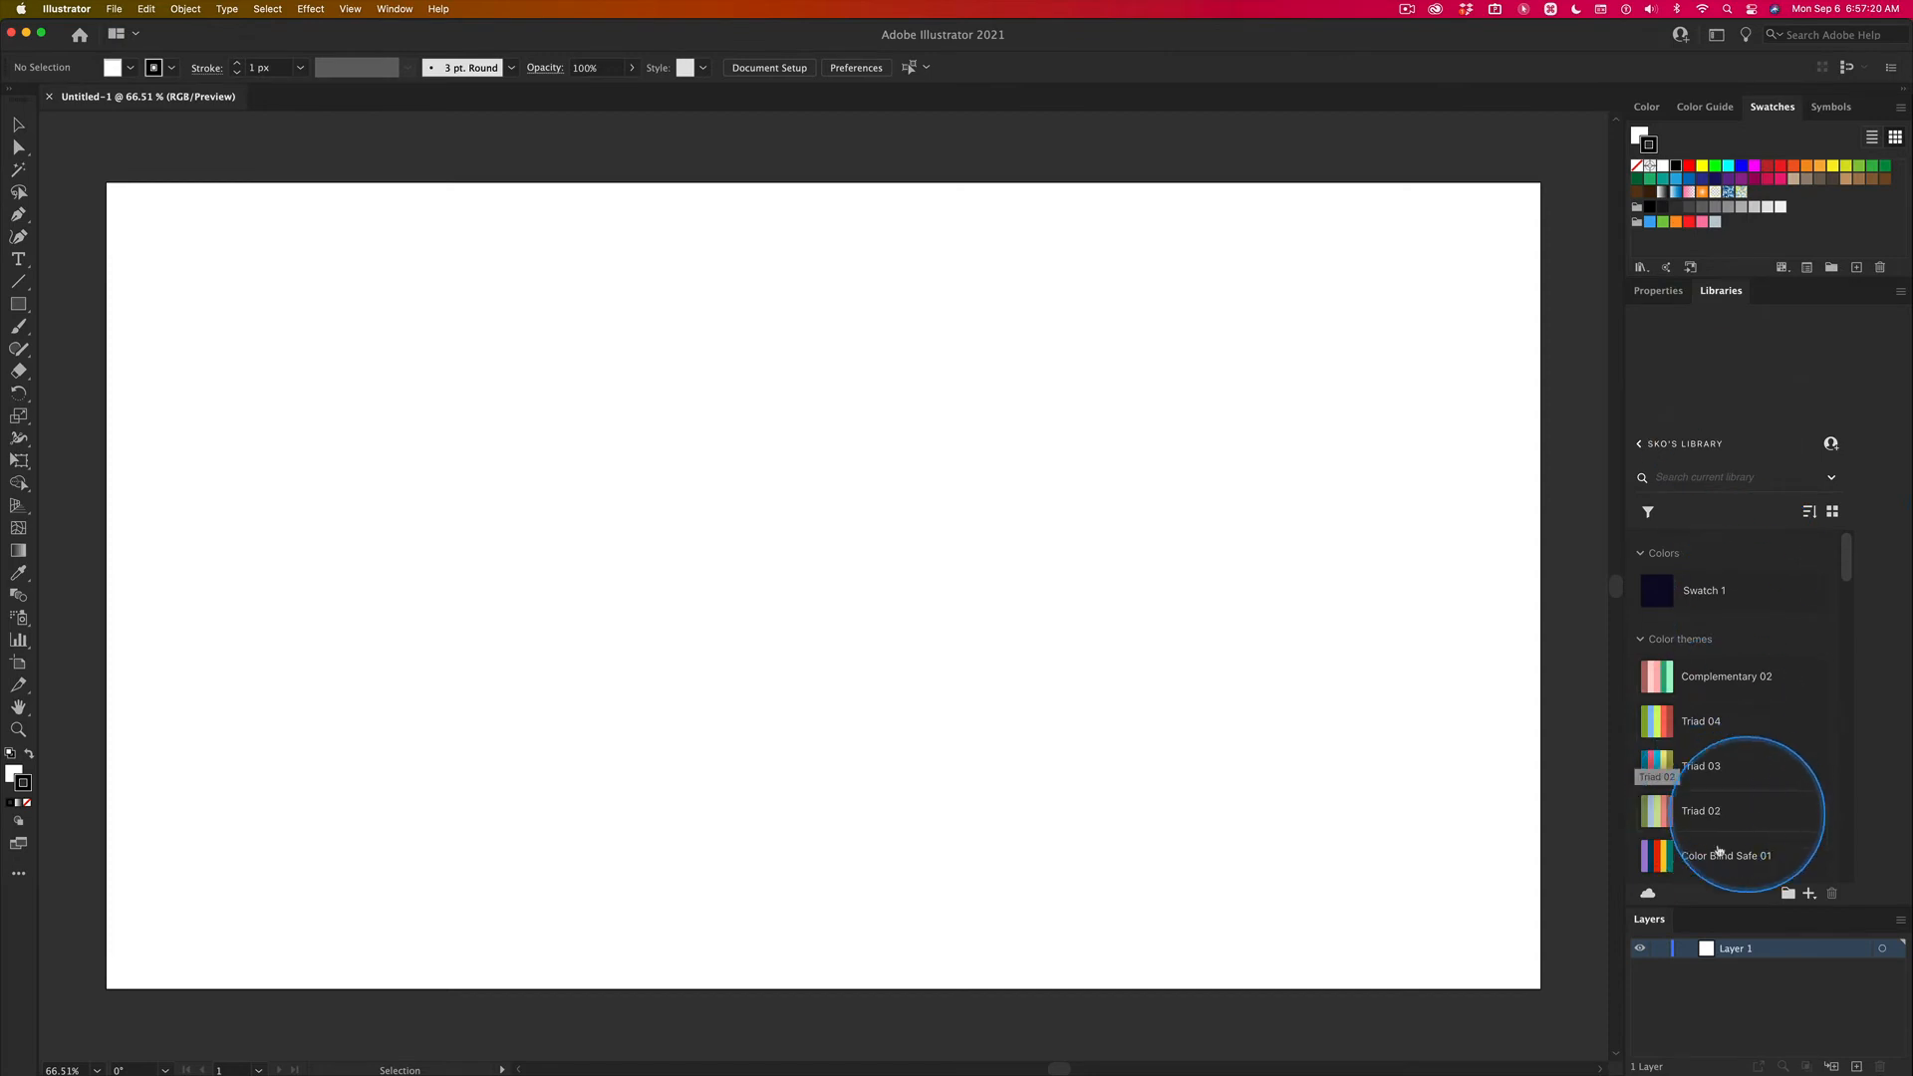
- Add the Color Blind Safe 01 theme from the library to the swatches and check the added color group
mouse_move(1662, 857)
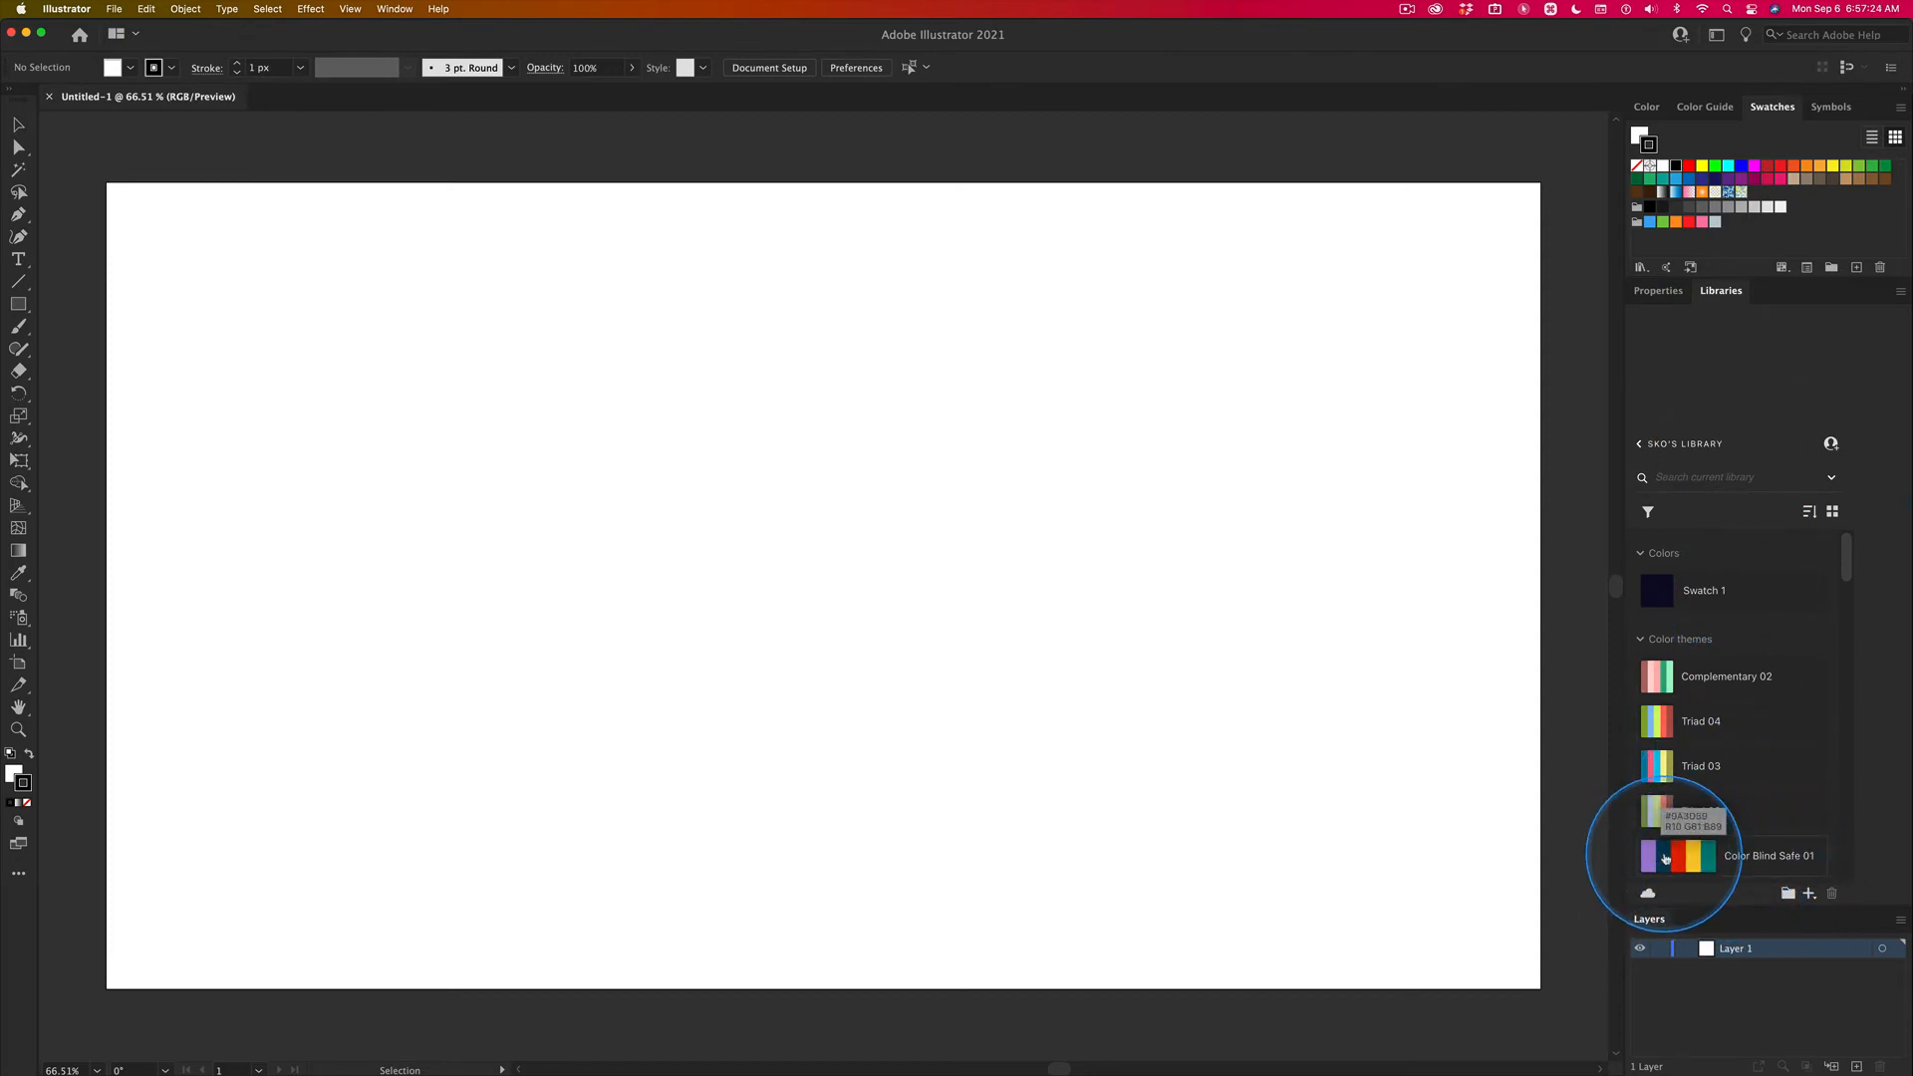
click(1666, 858)
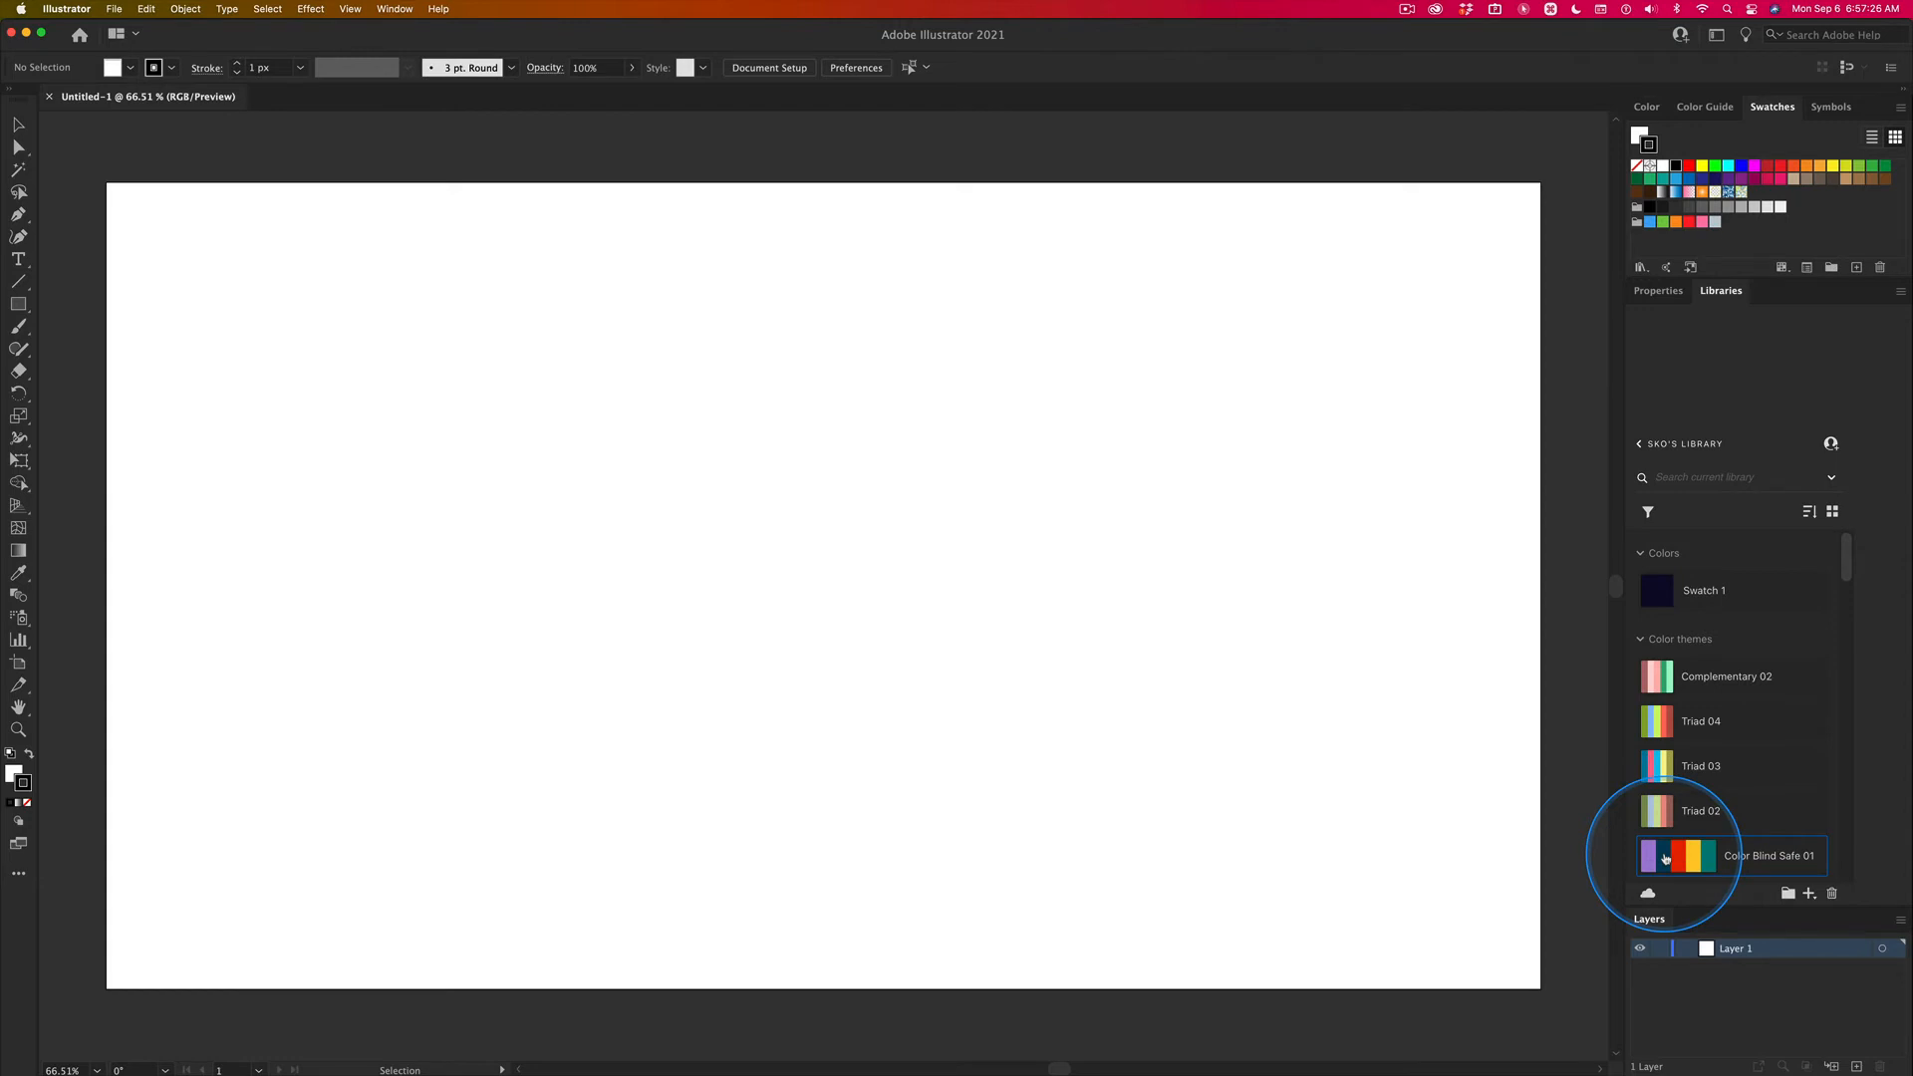
right_click(1671, 857)
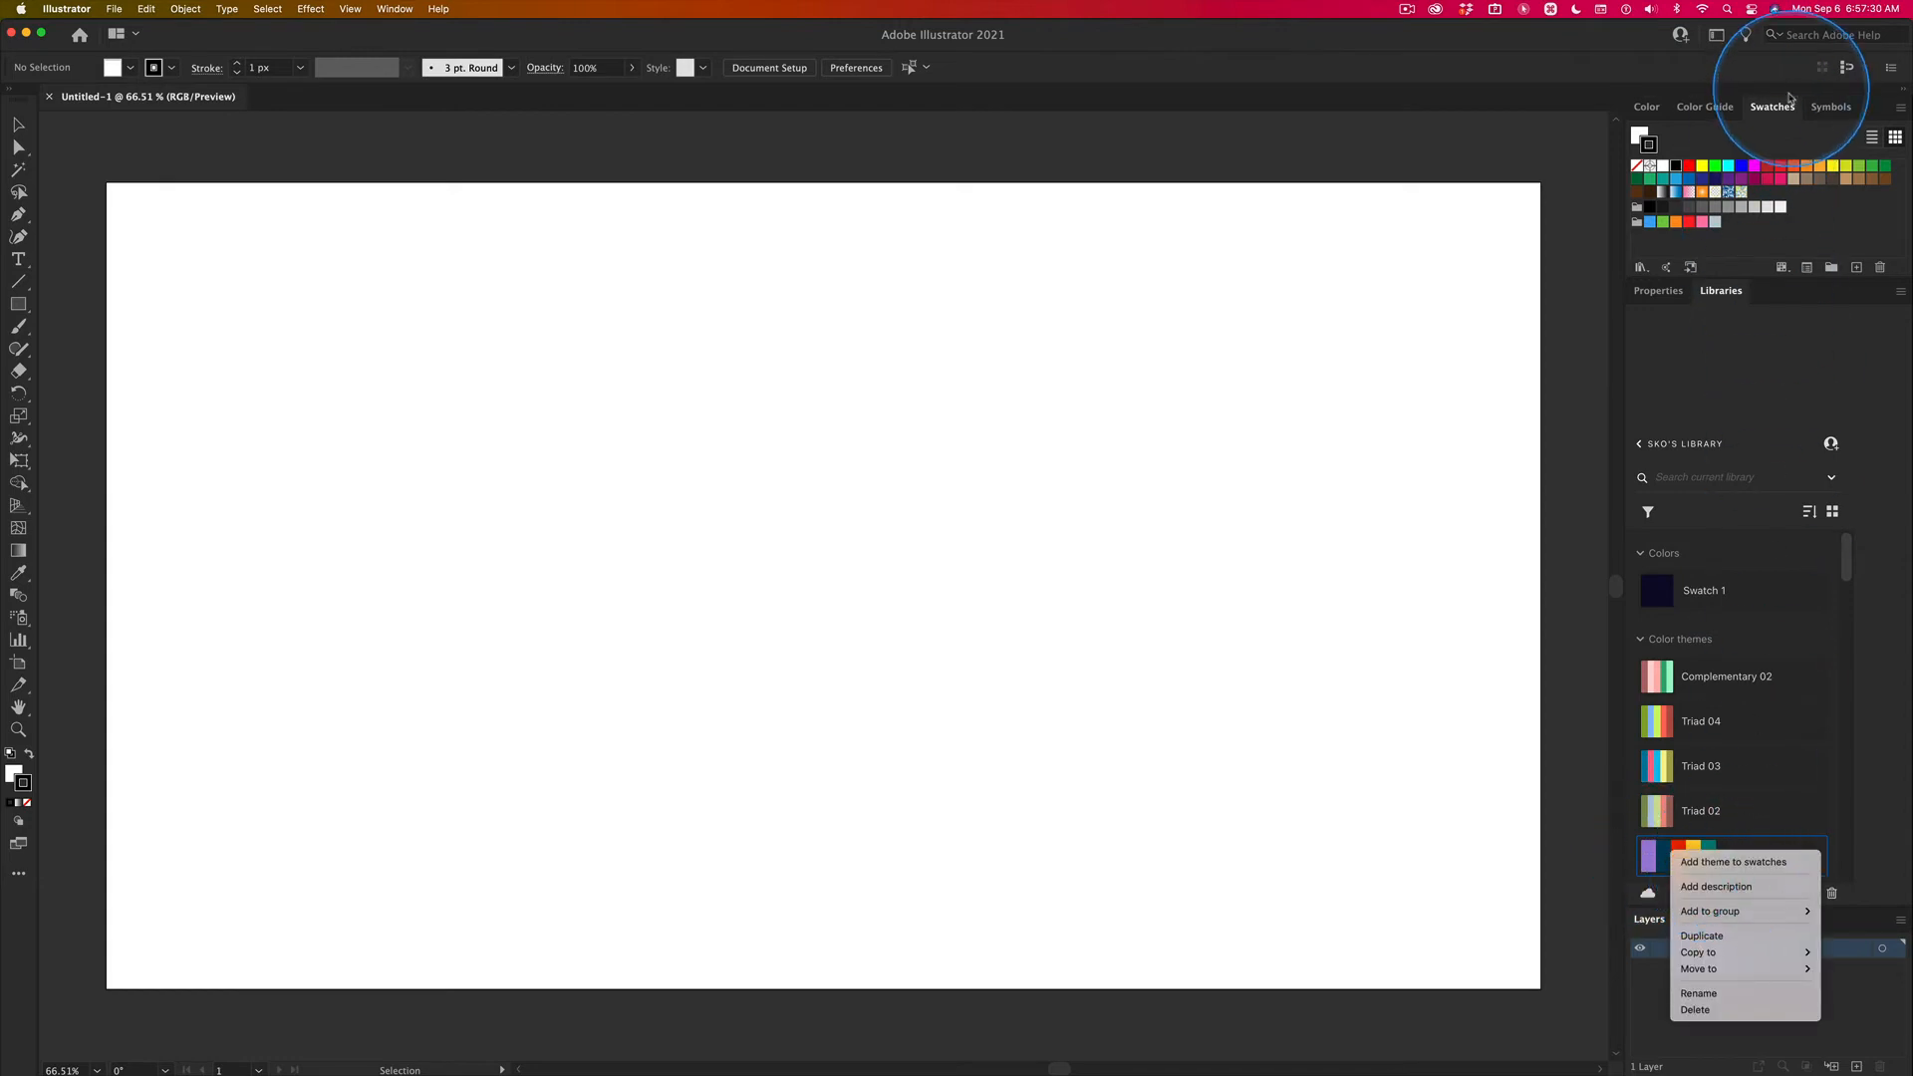
click(1744, 862)
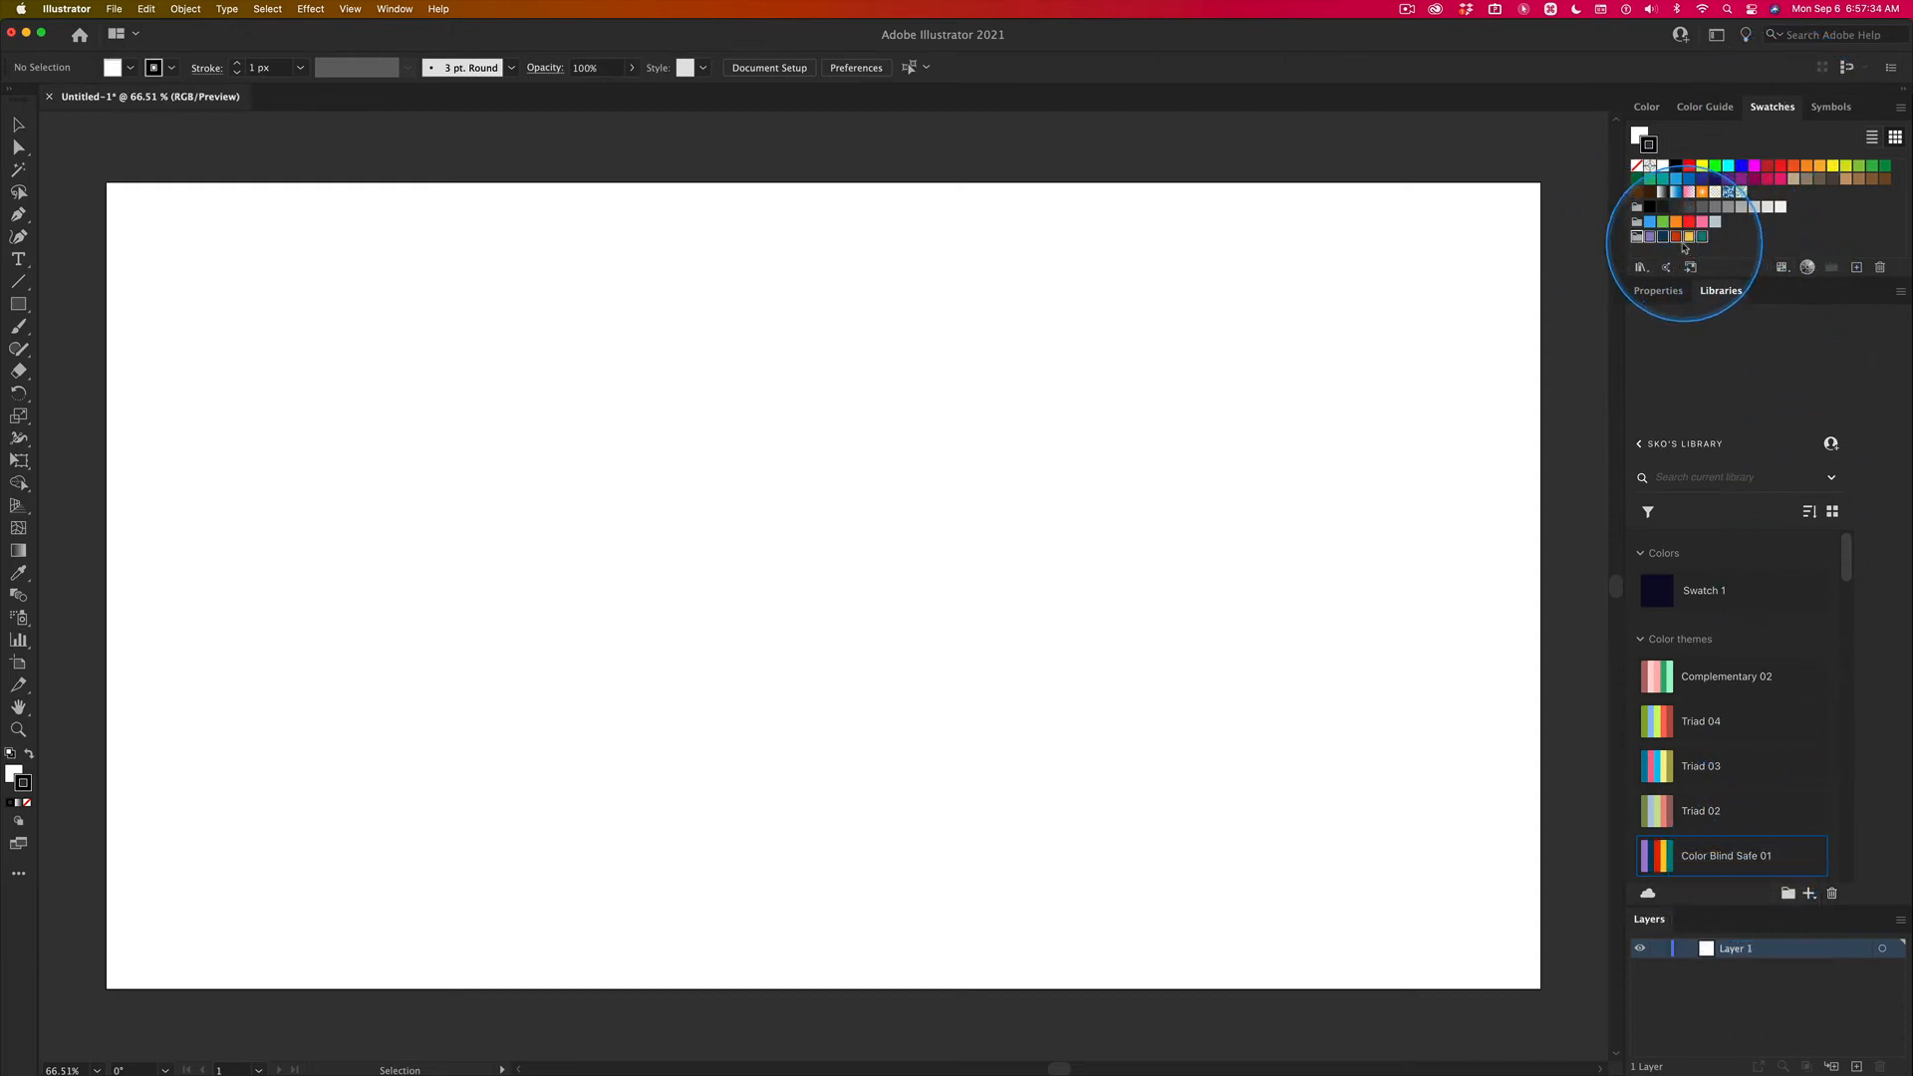
click(1711, 261)
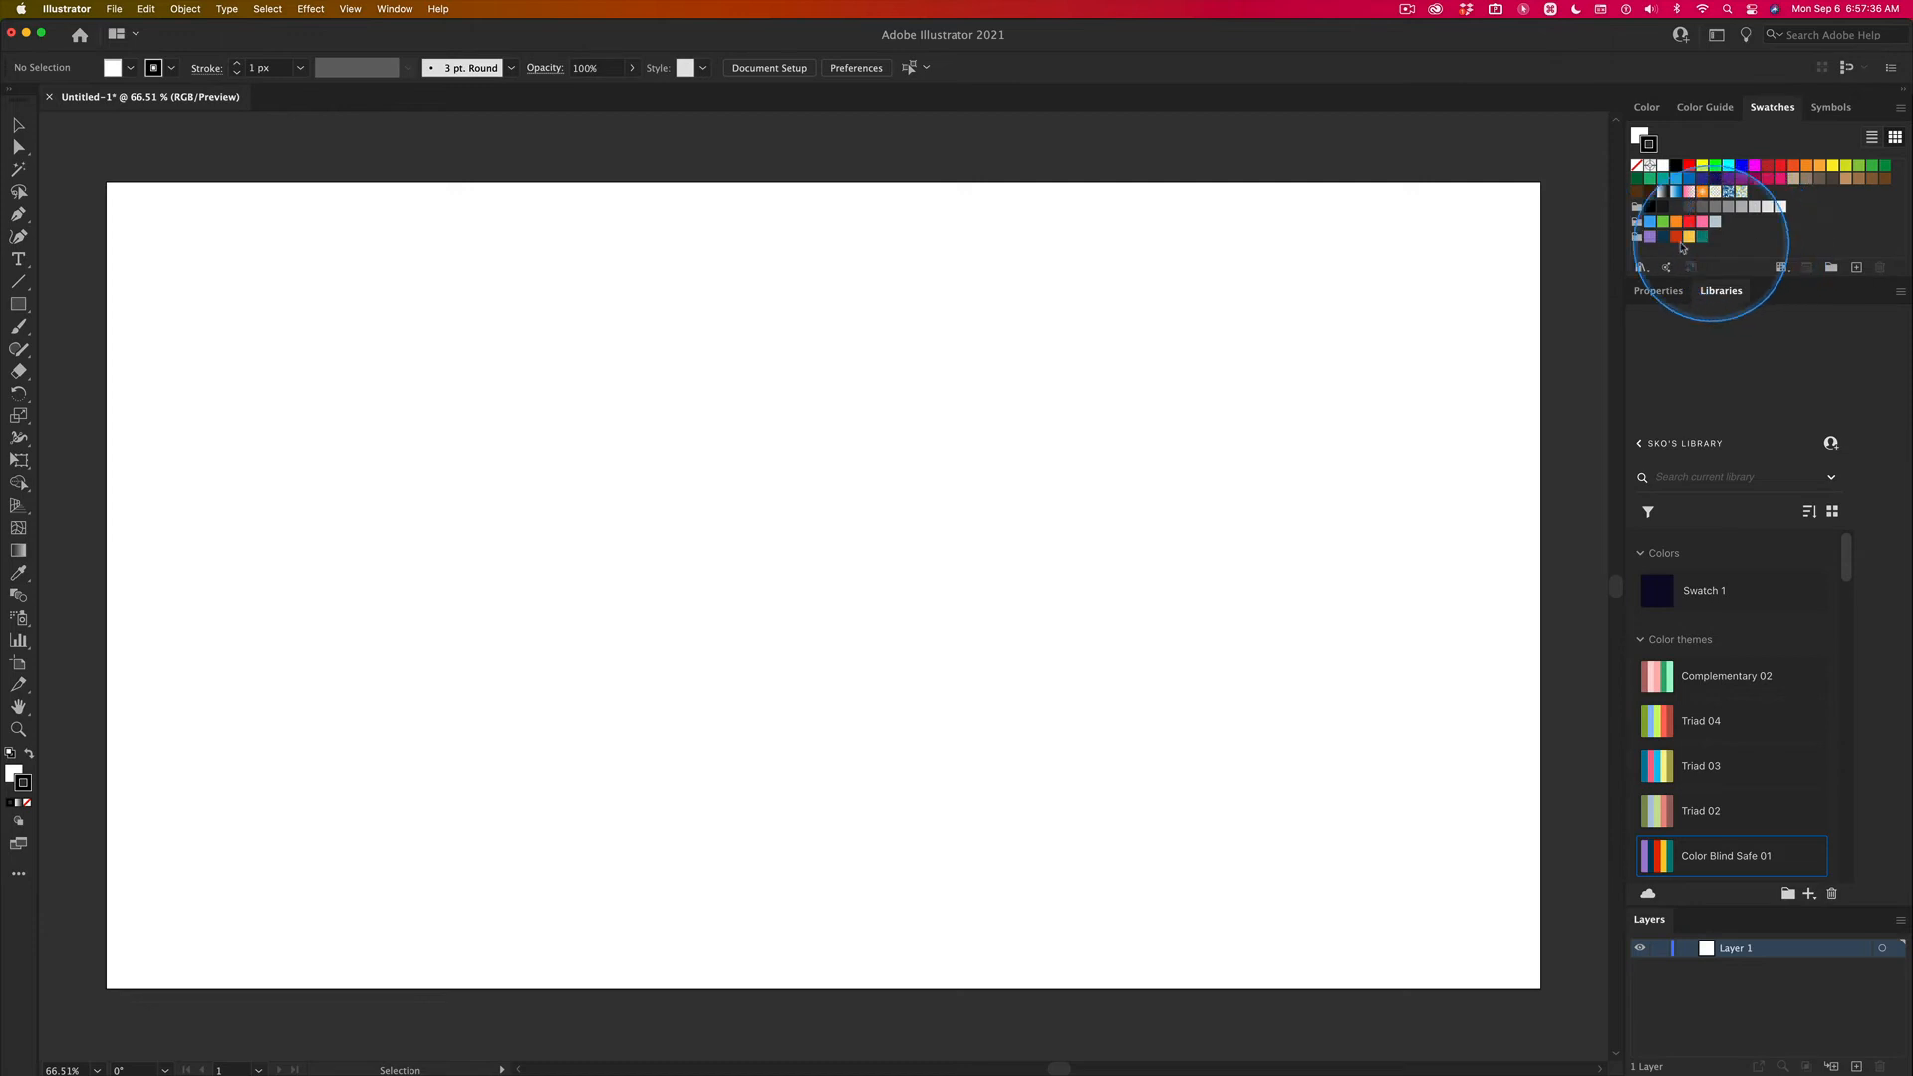
click(1637, 240)
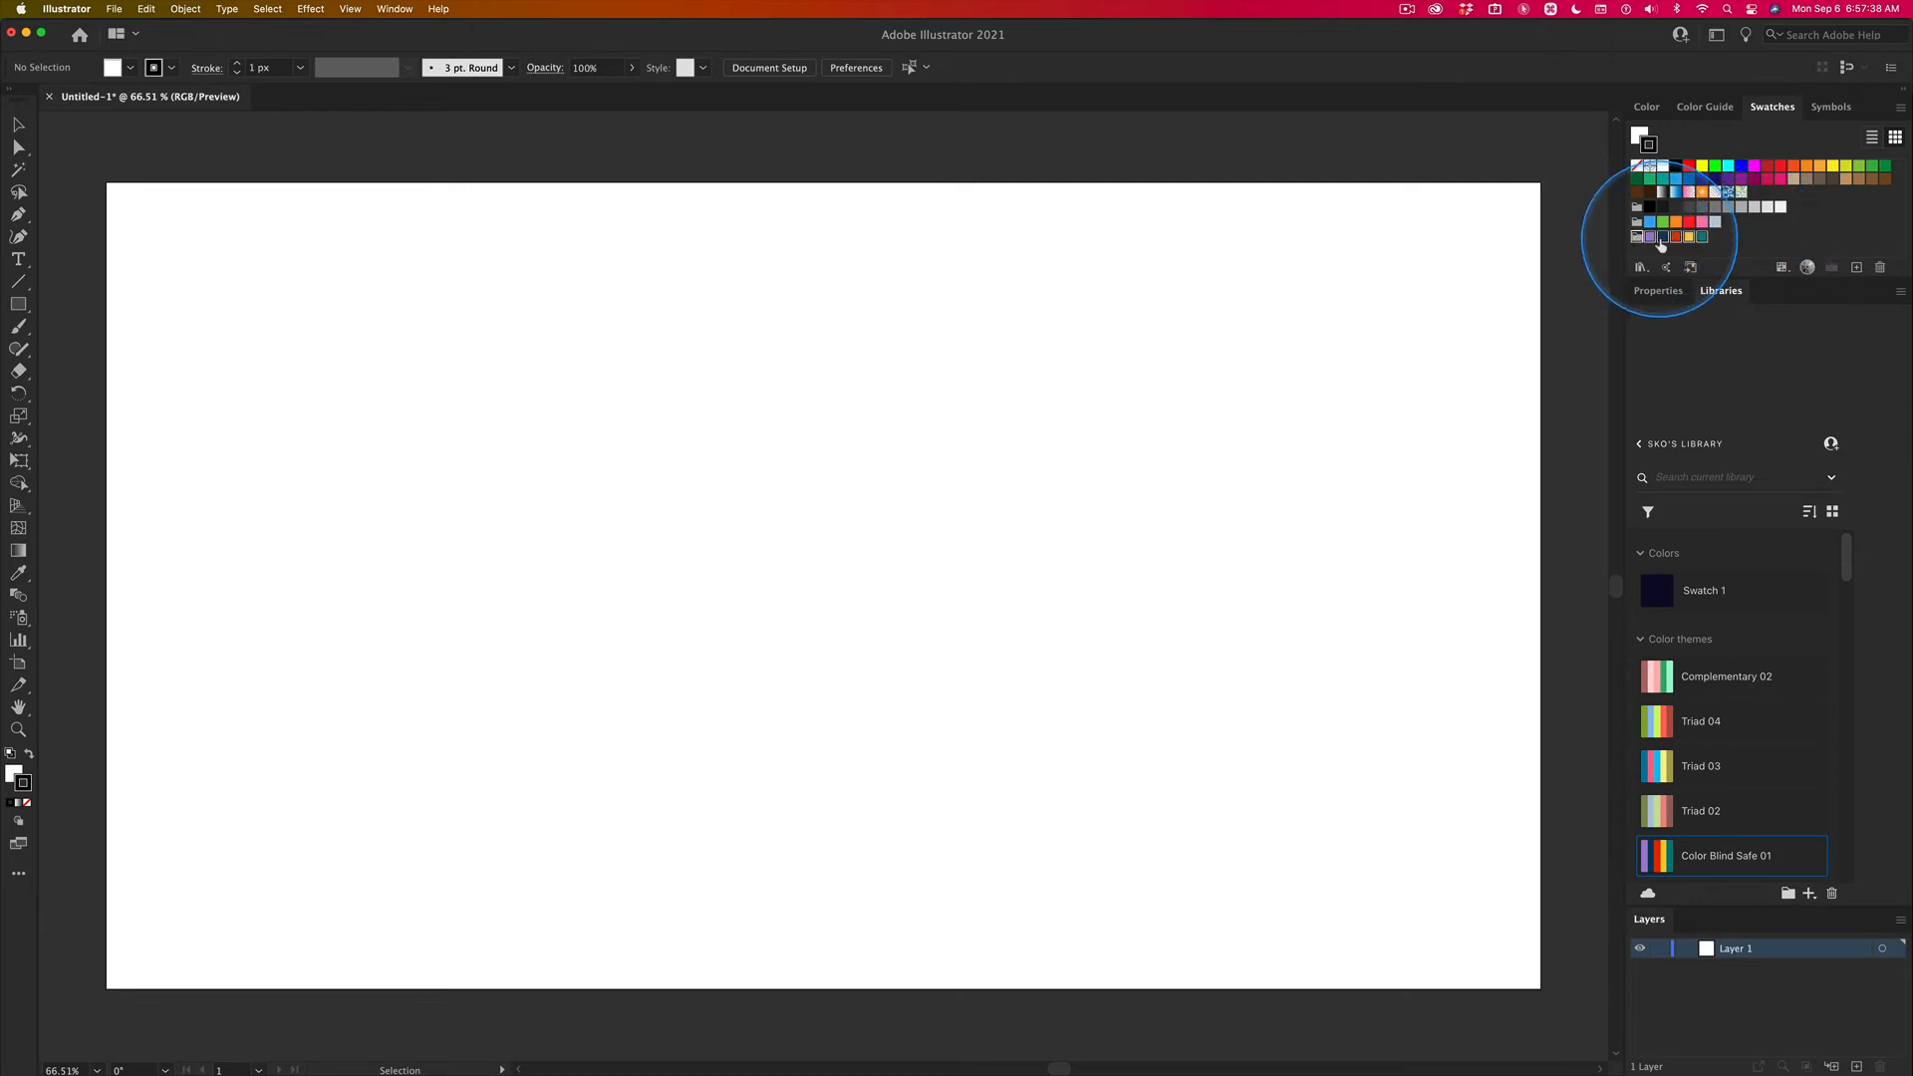
click(1737, 244)
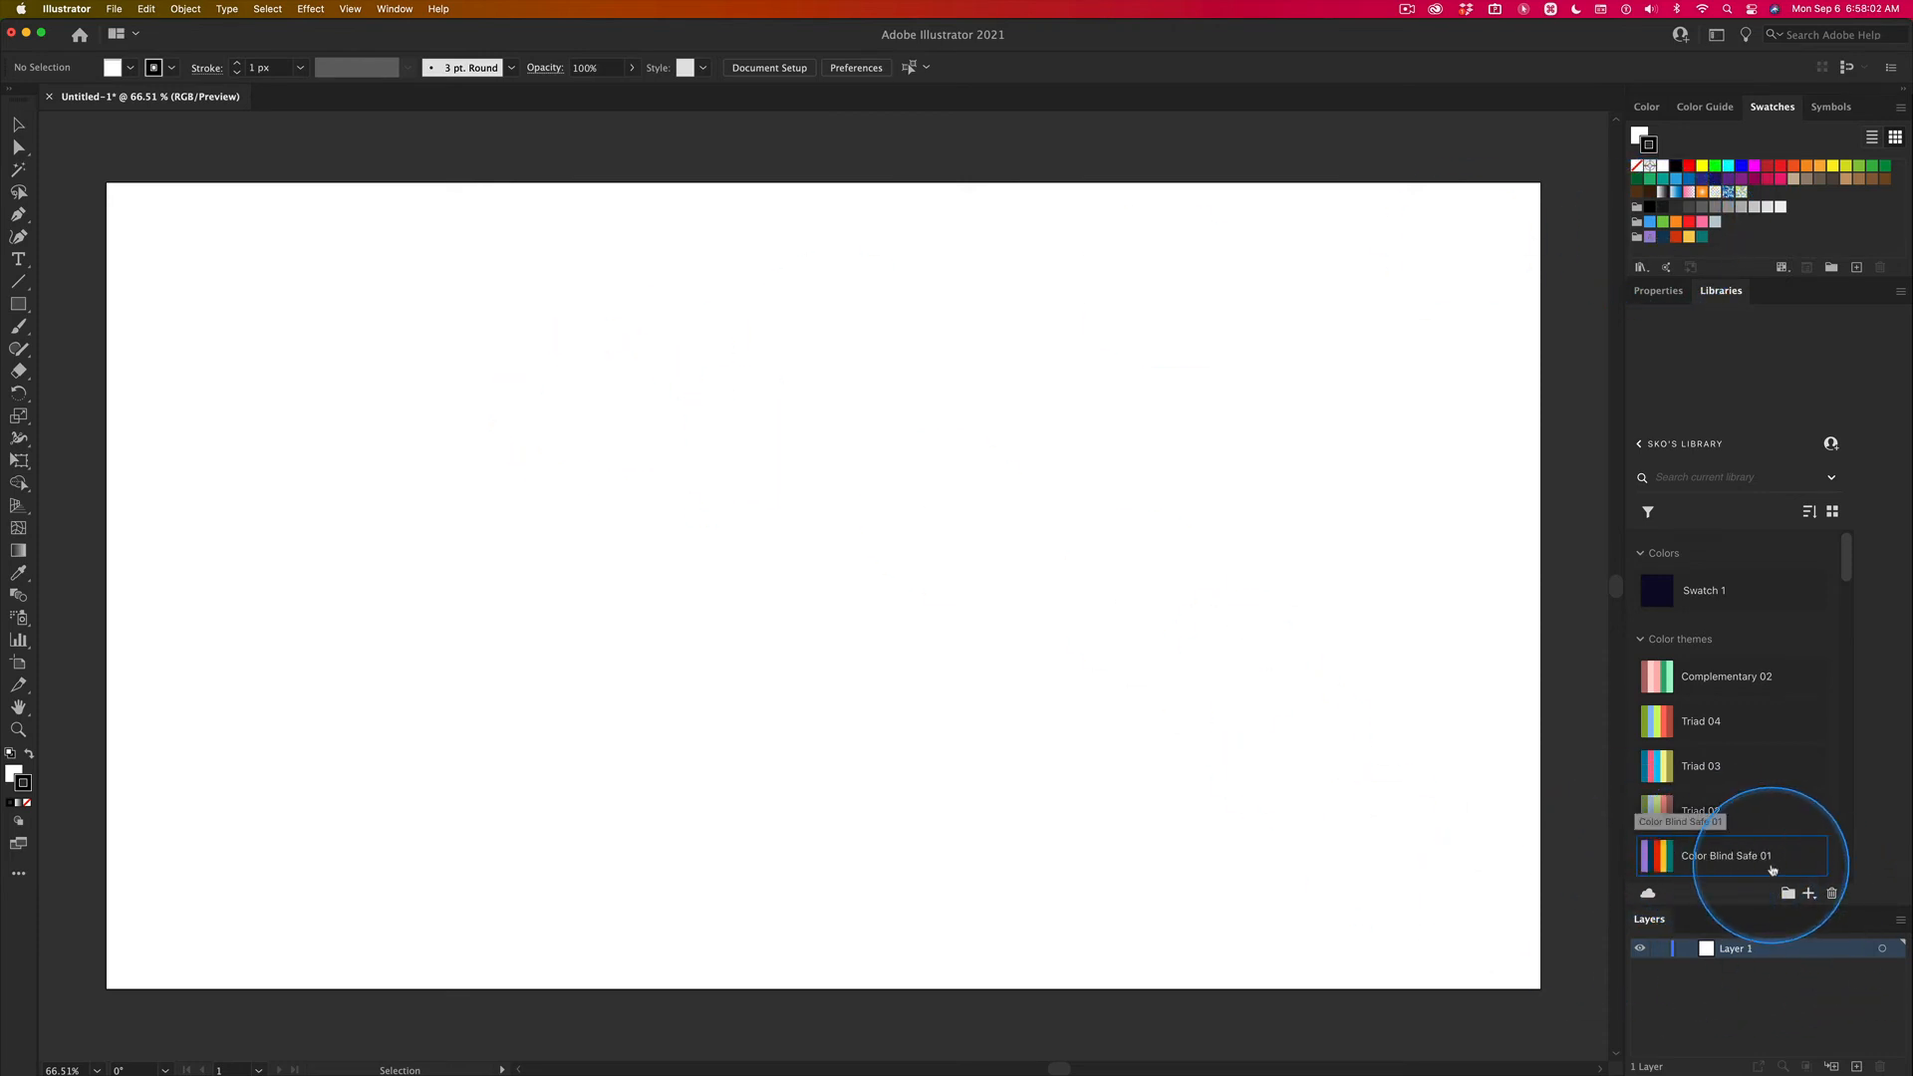
- Switch back to Adobe Color in the browser and create an Analogous theme with its base color at #5CBFDA
drag(1772, 869, 638, 414)
key(super+Tab)
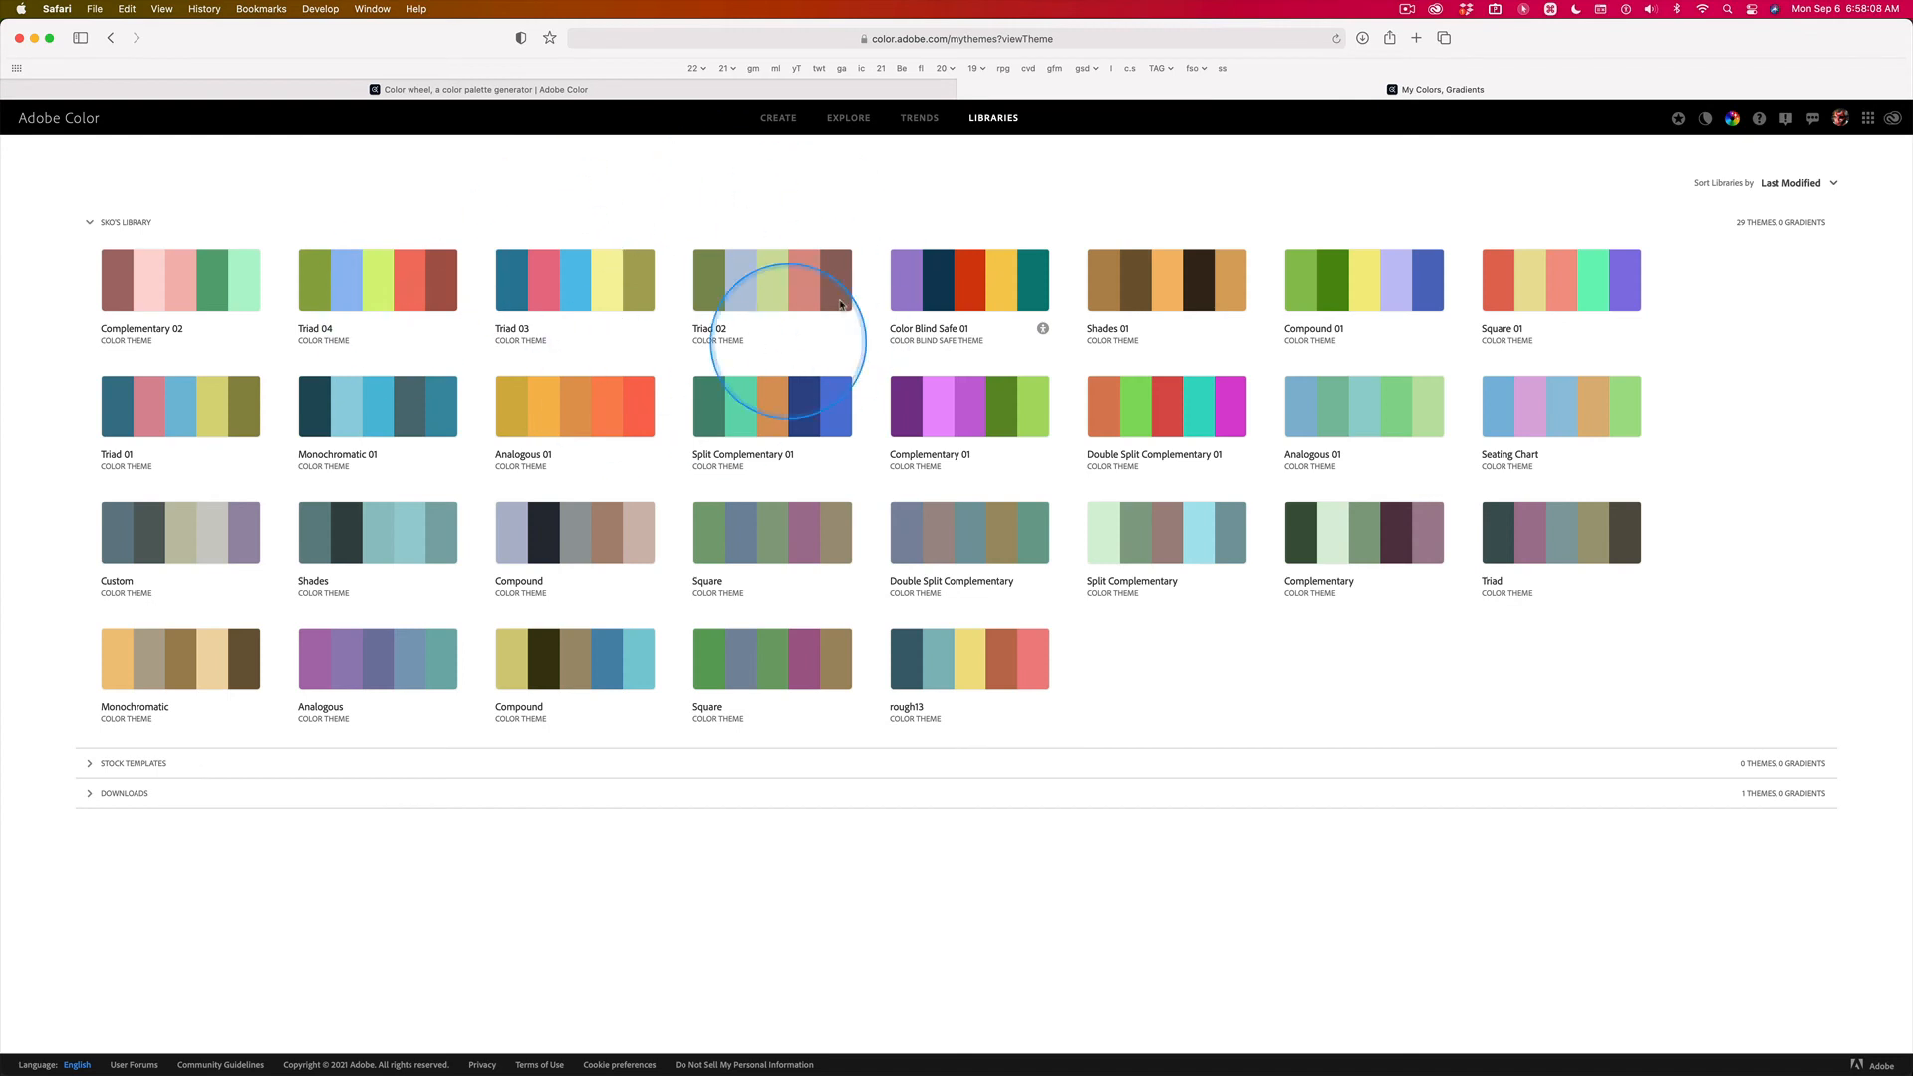
click(780, 127)
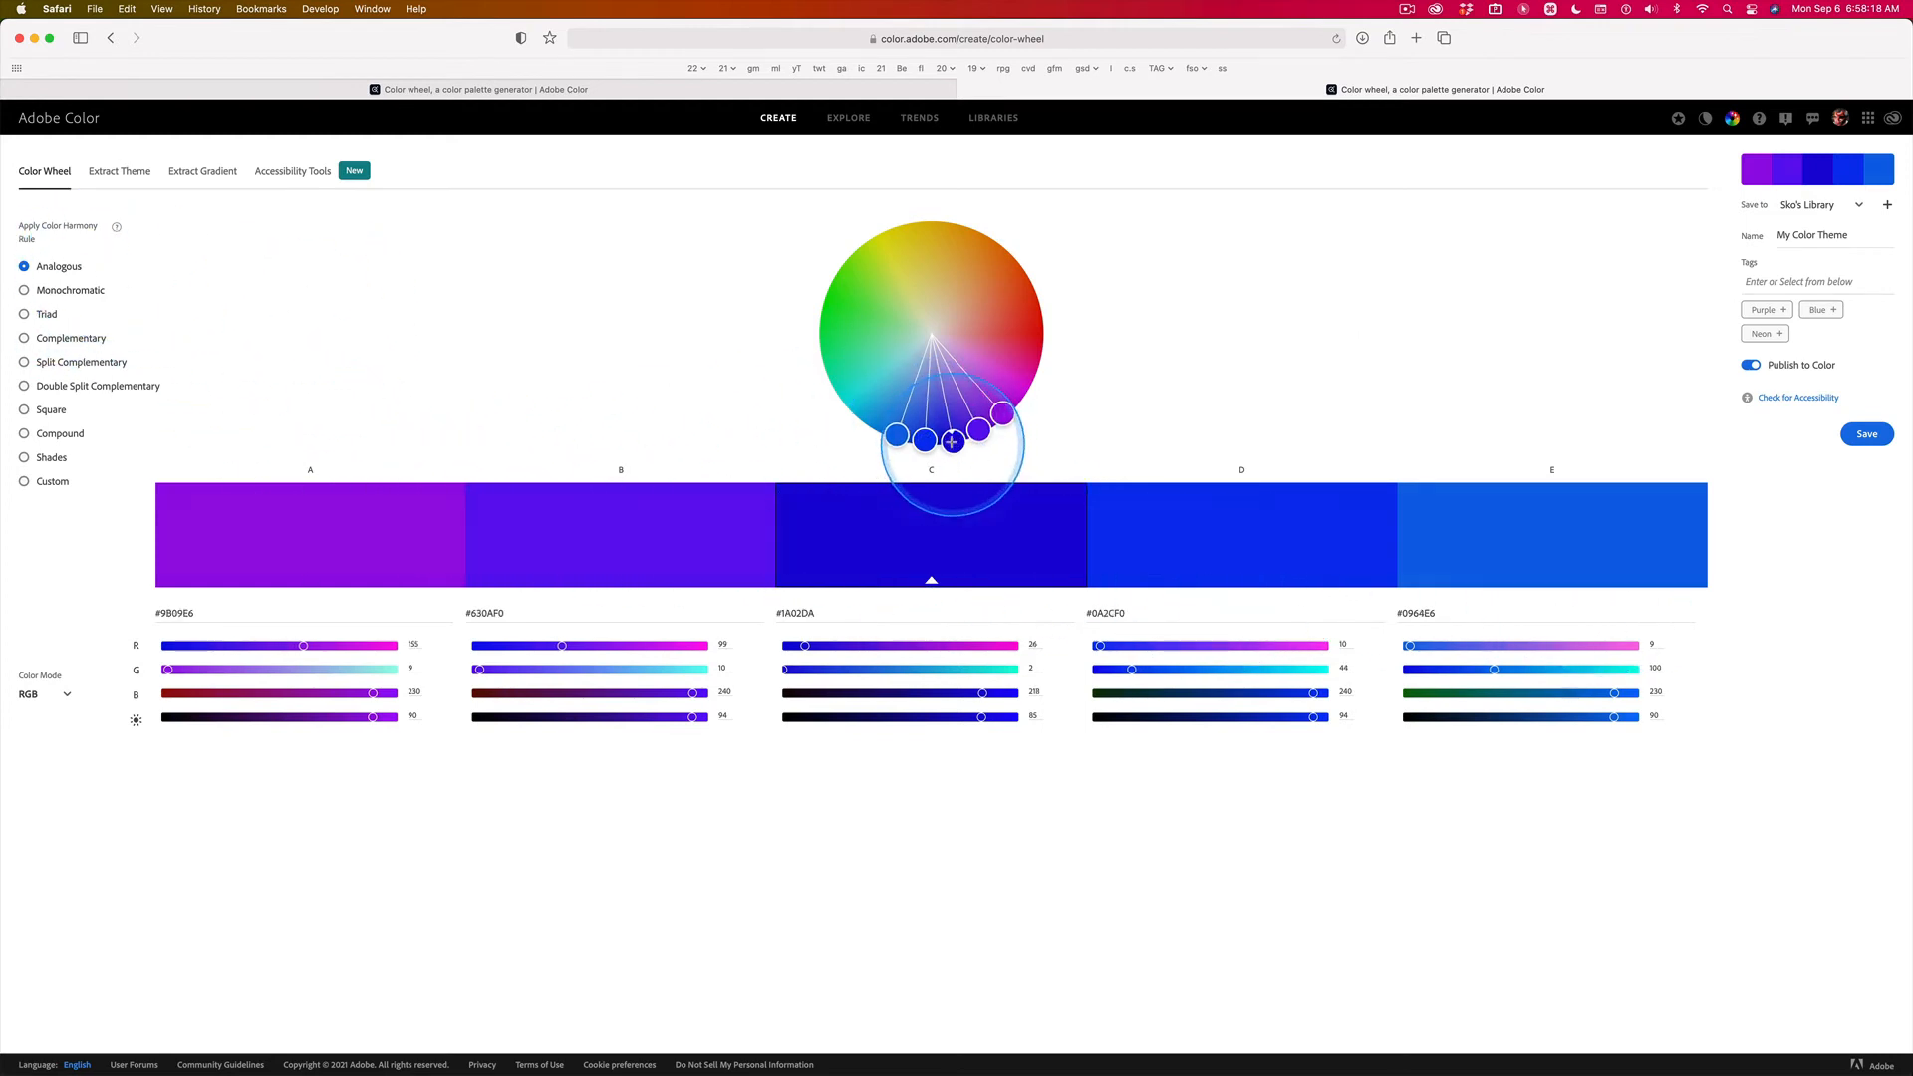
drag(949, 441, 887, 381)
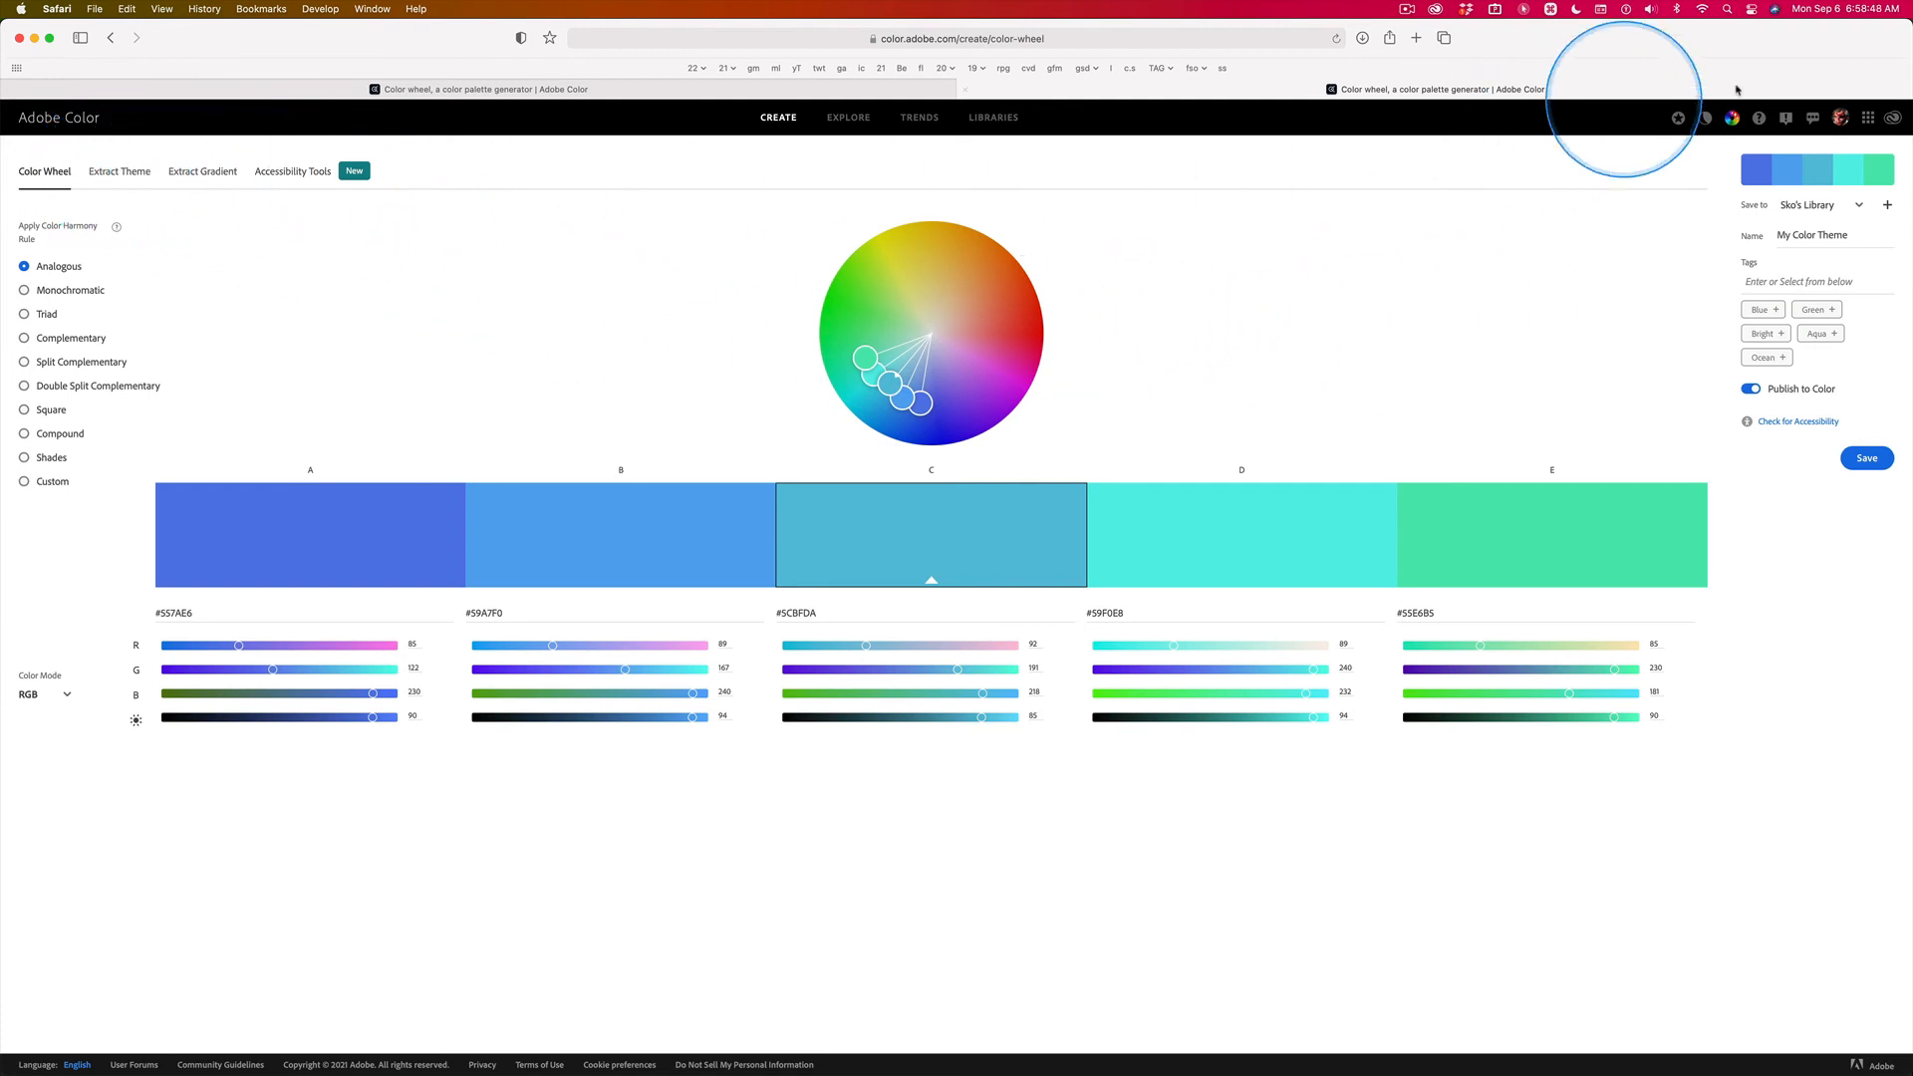
- Change the Adobe Color page to its dark appearance
click(1704, 120)
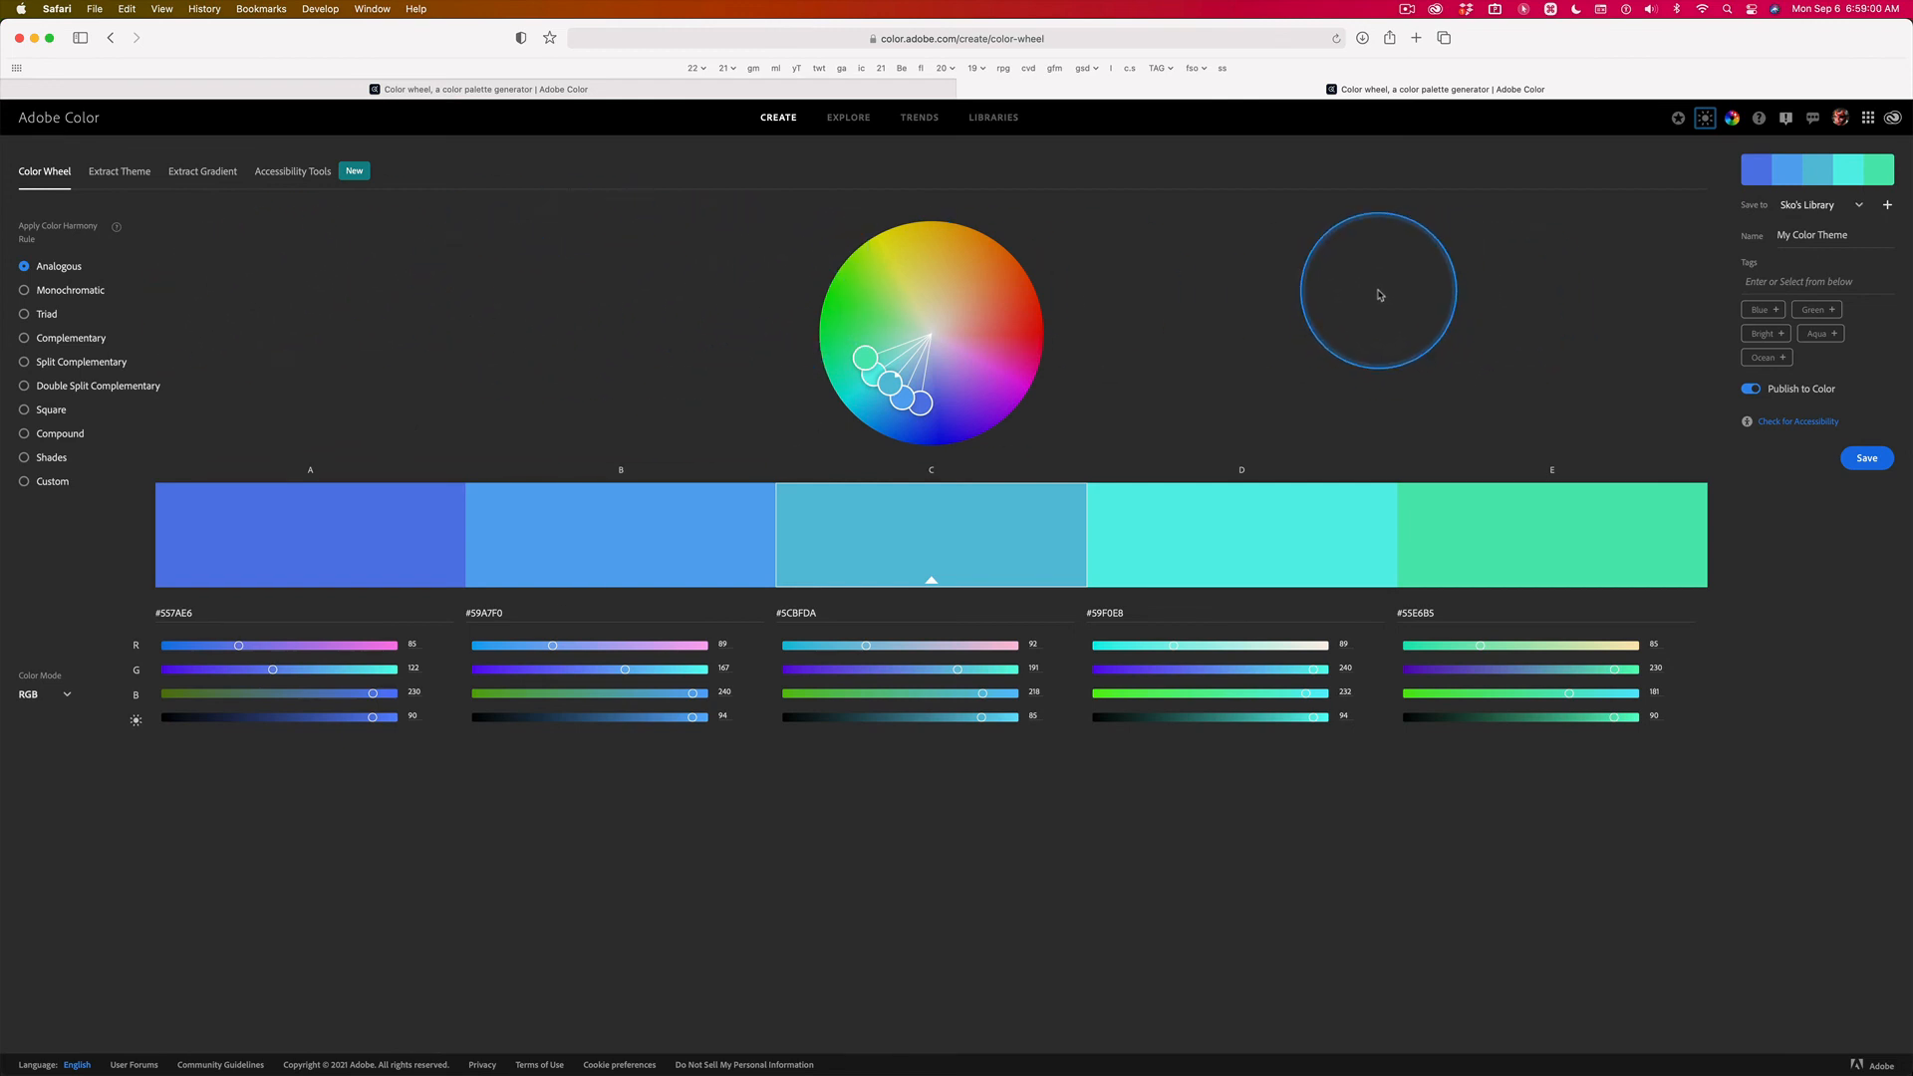
- Consult the Adobe Color FAQ on saving a theme to Creative Cloud Libraries and return to the Complementary 02 color wheel page
click(1759, 118)
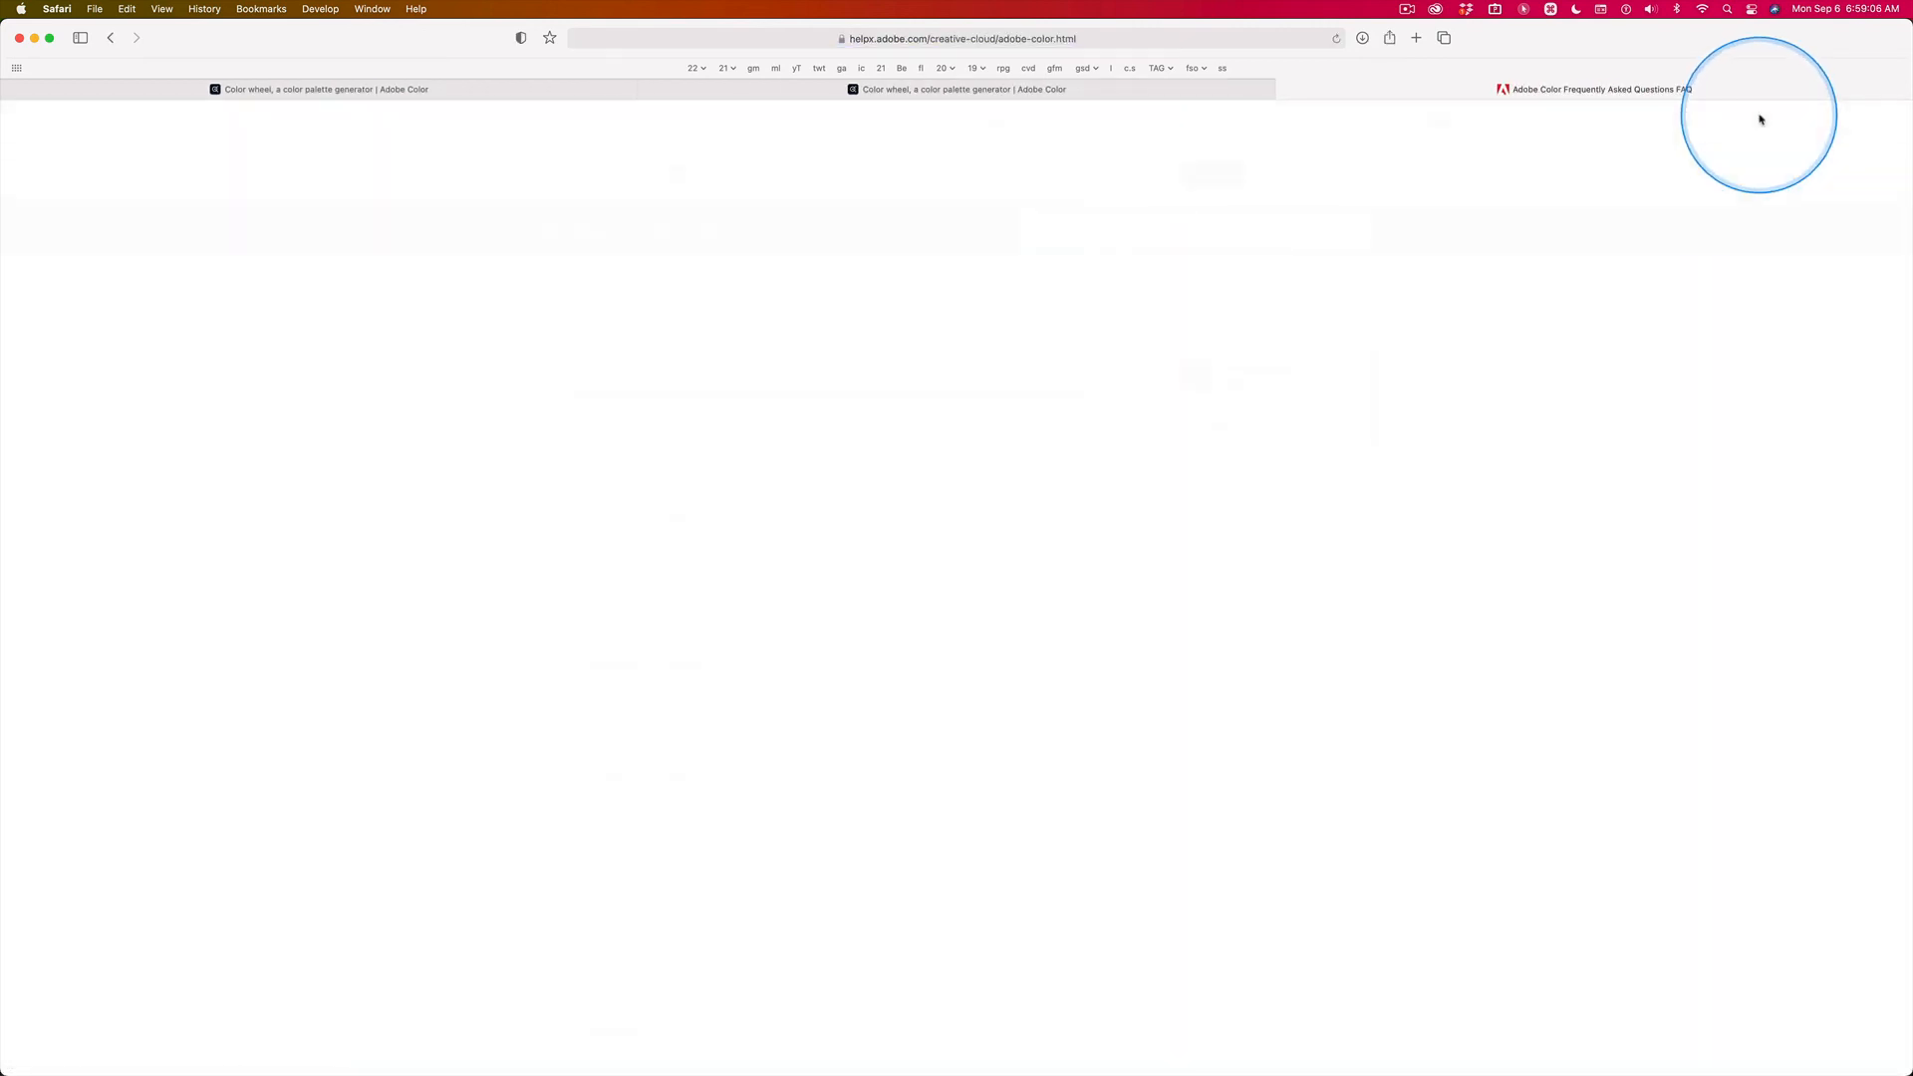
scroll(984, 595, down, 2)
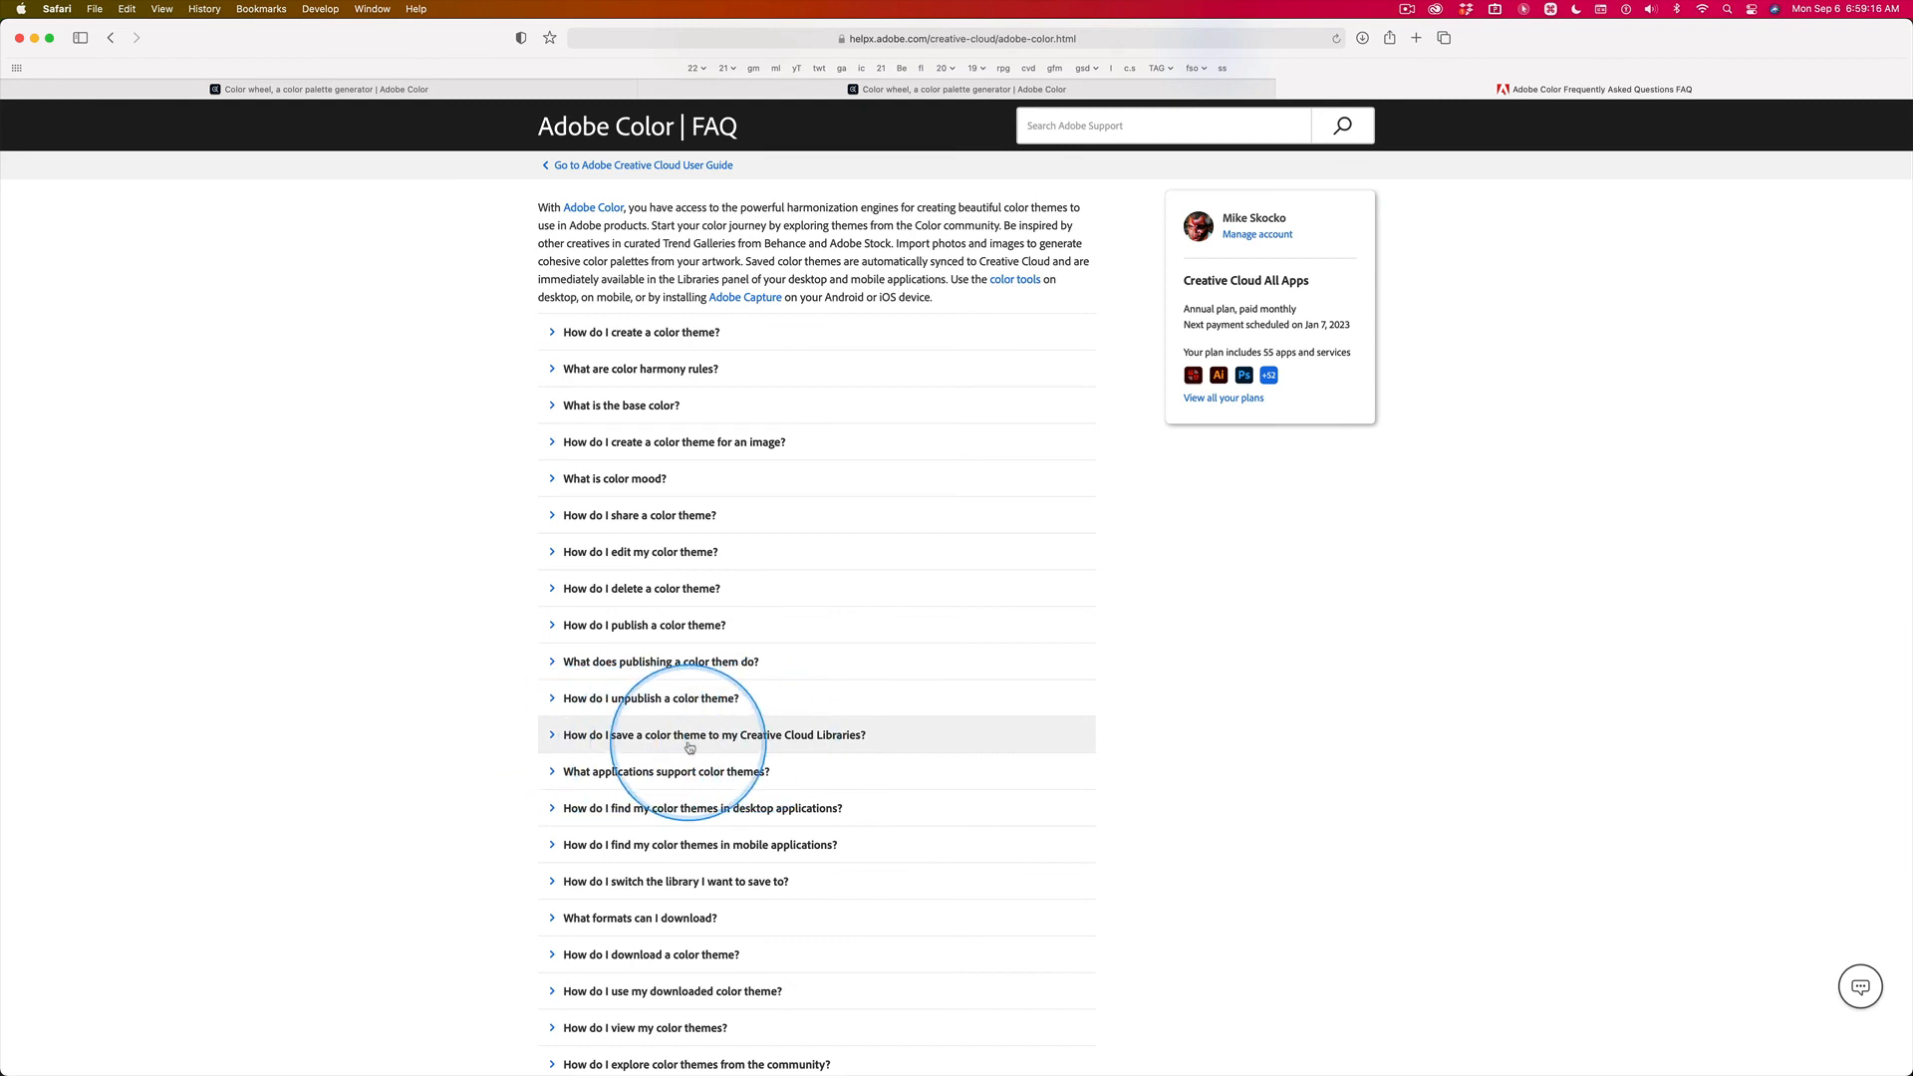
click(554, 739)
click(554, 739)
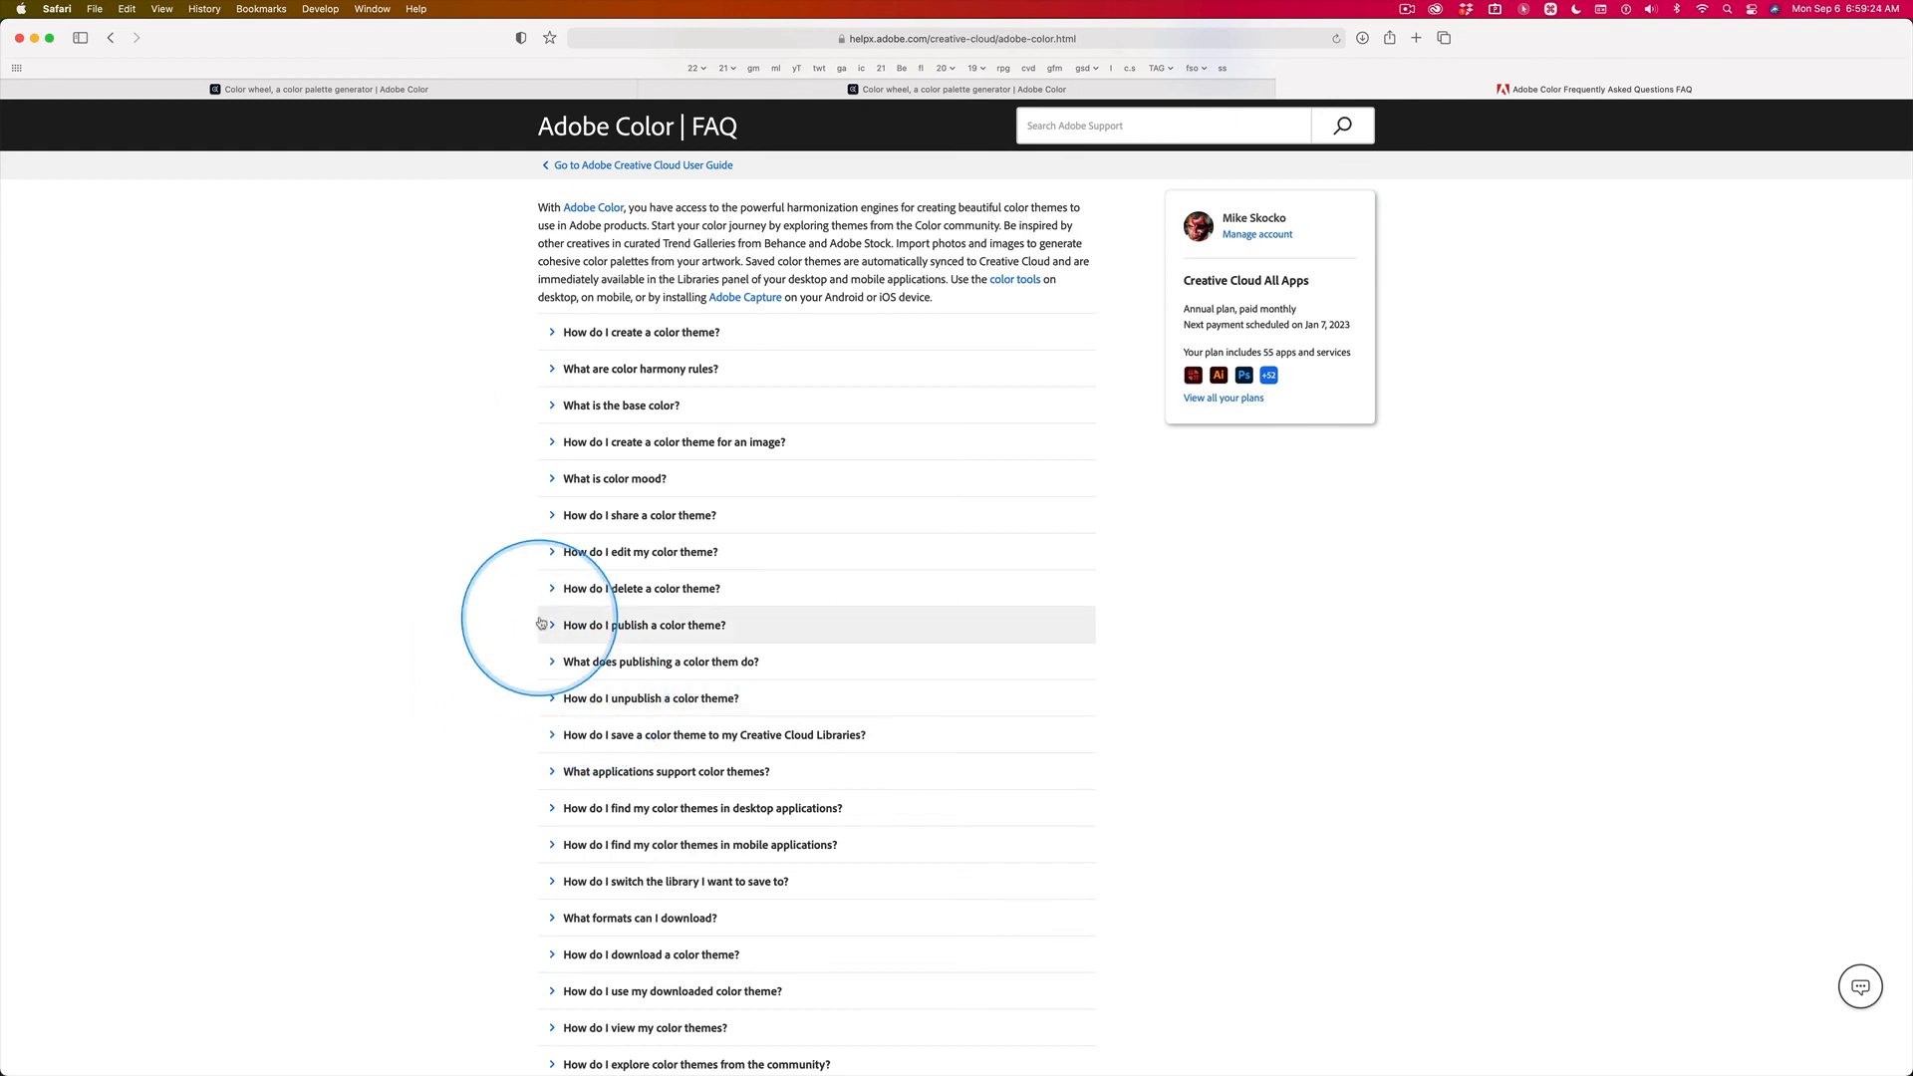
click(879, 92)
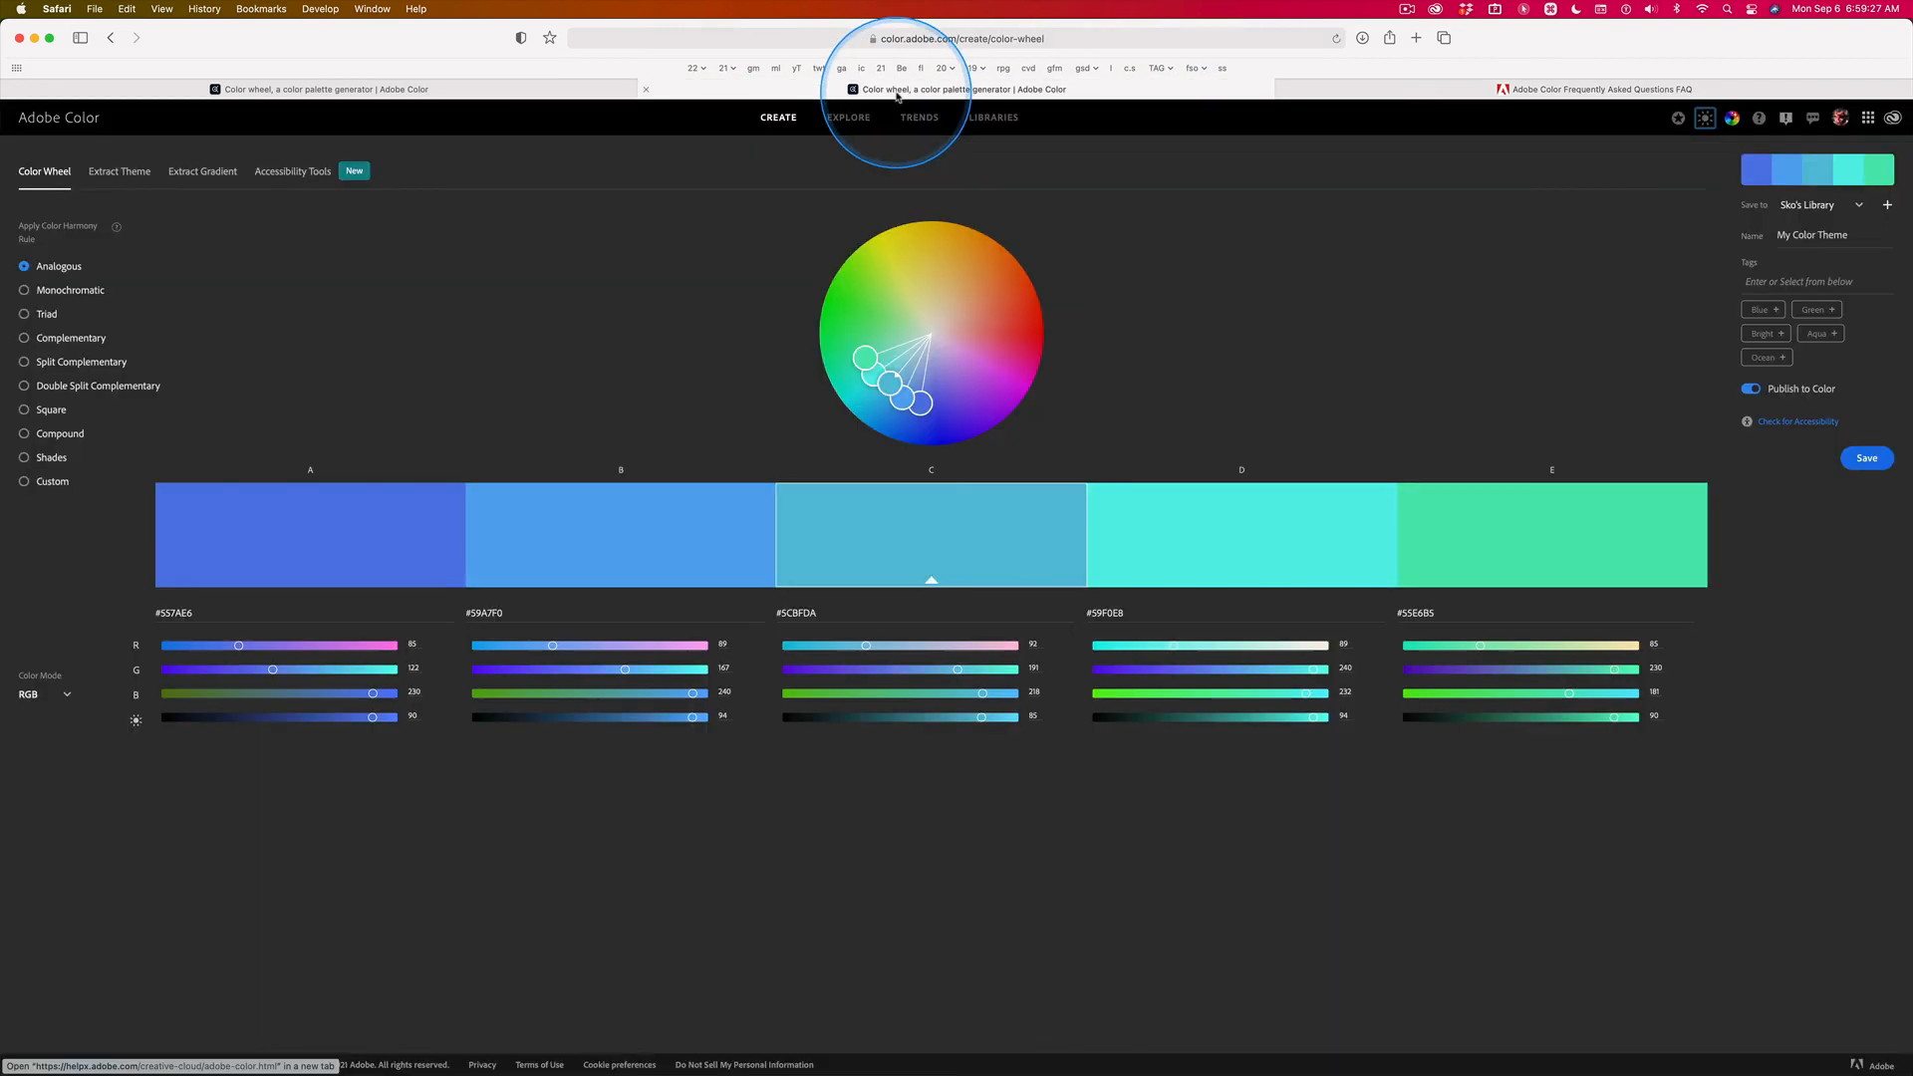
click(492, 91)
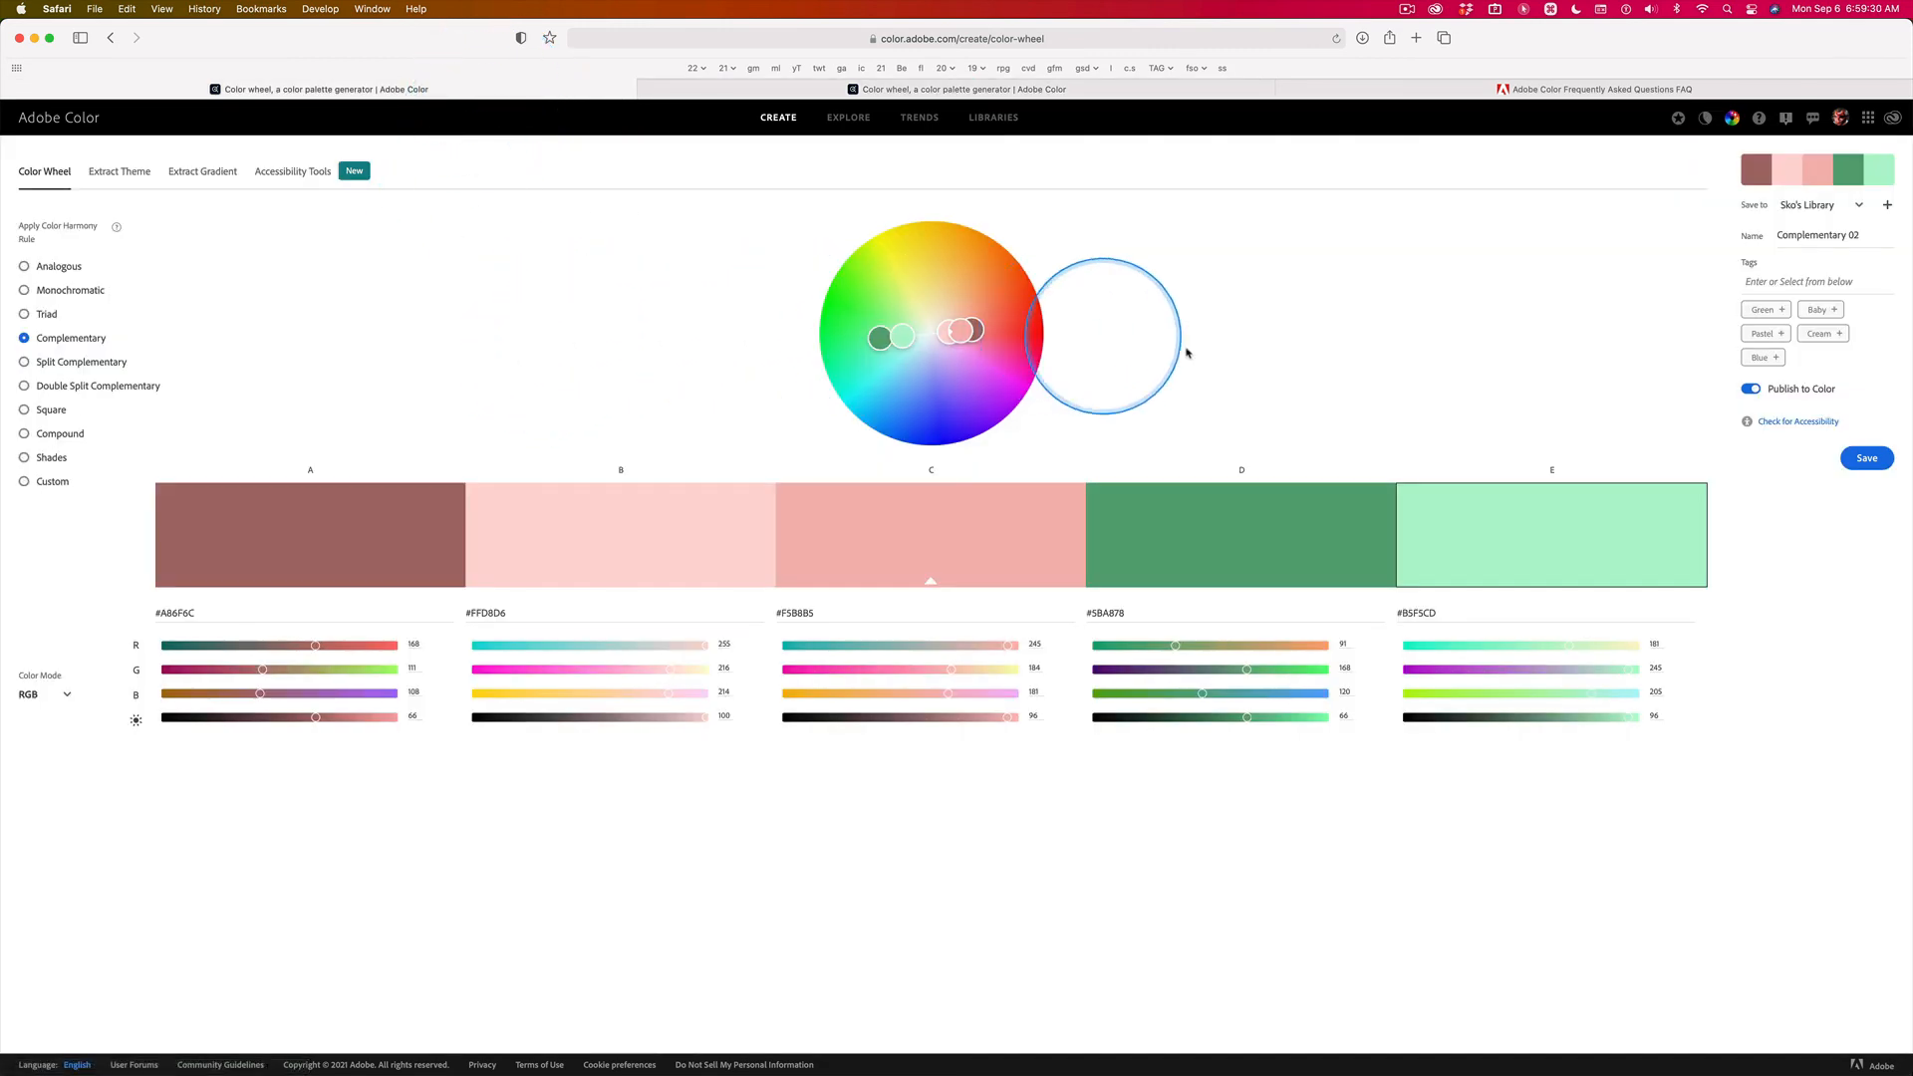